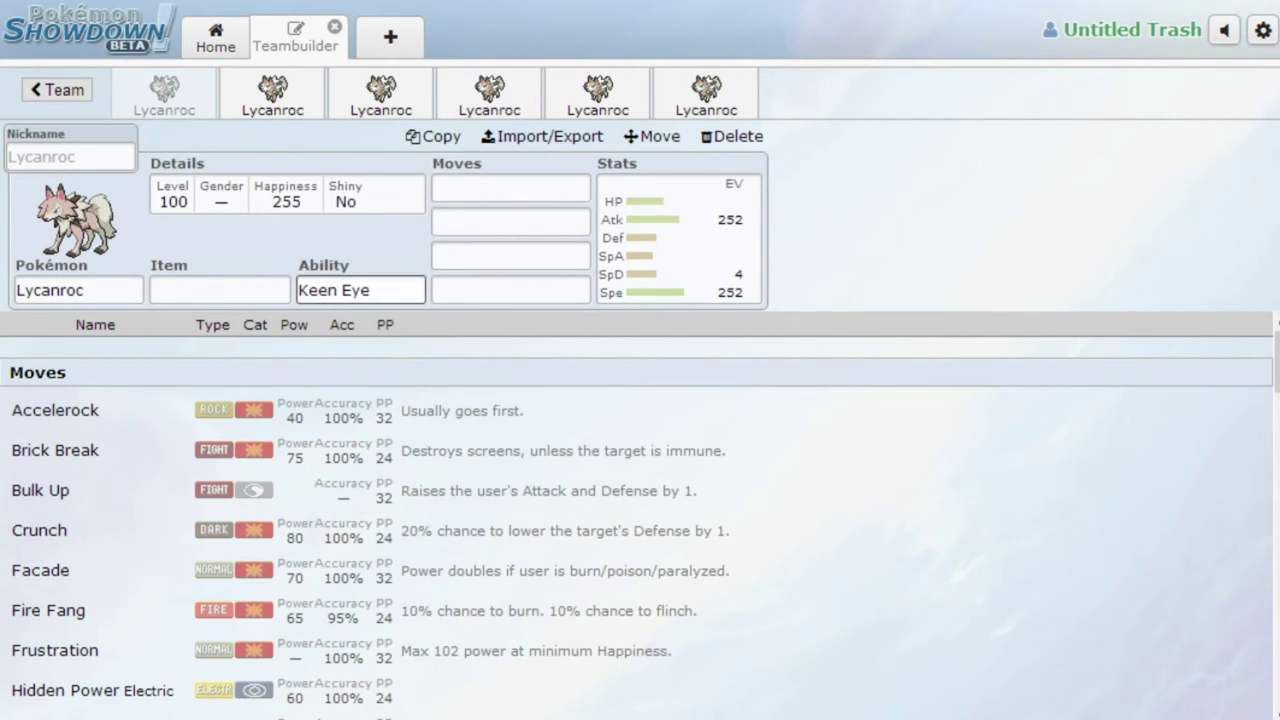
# Review the first Lycanroc's EV spread and base stats, and its available abilities.
pyautogui.click(740, 190)
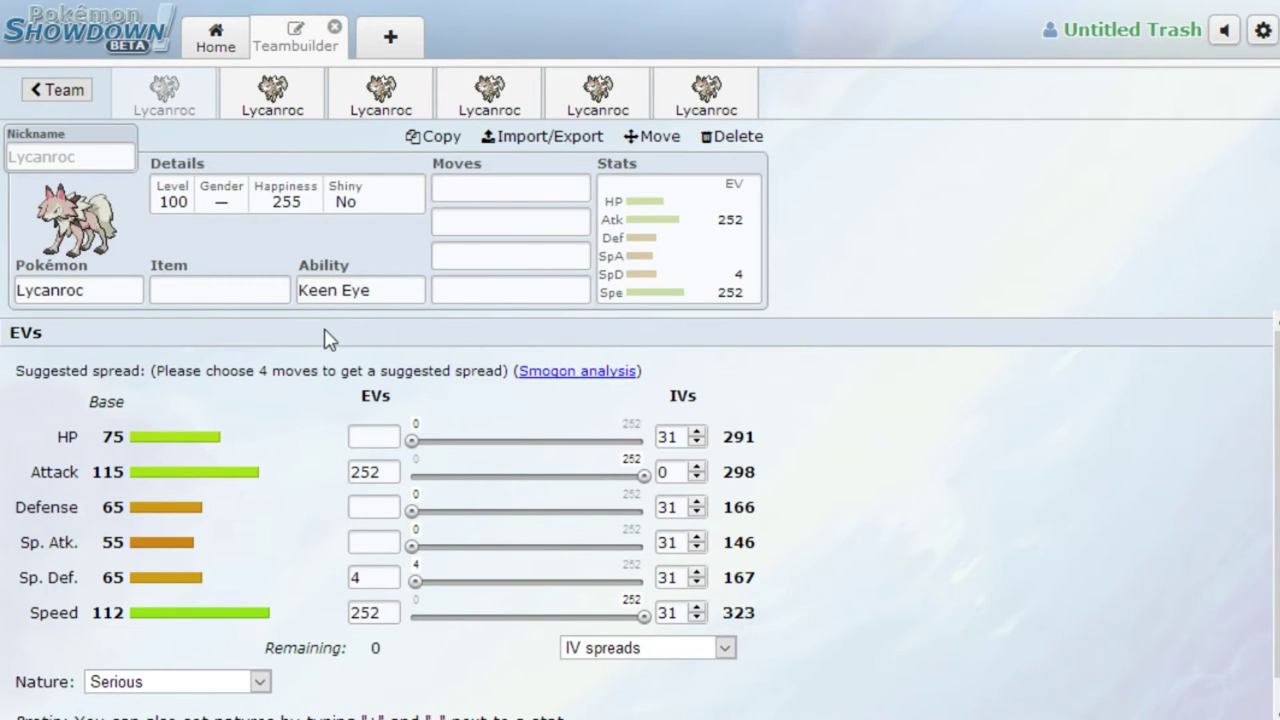
pyautogui.click(360, 292)
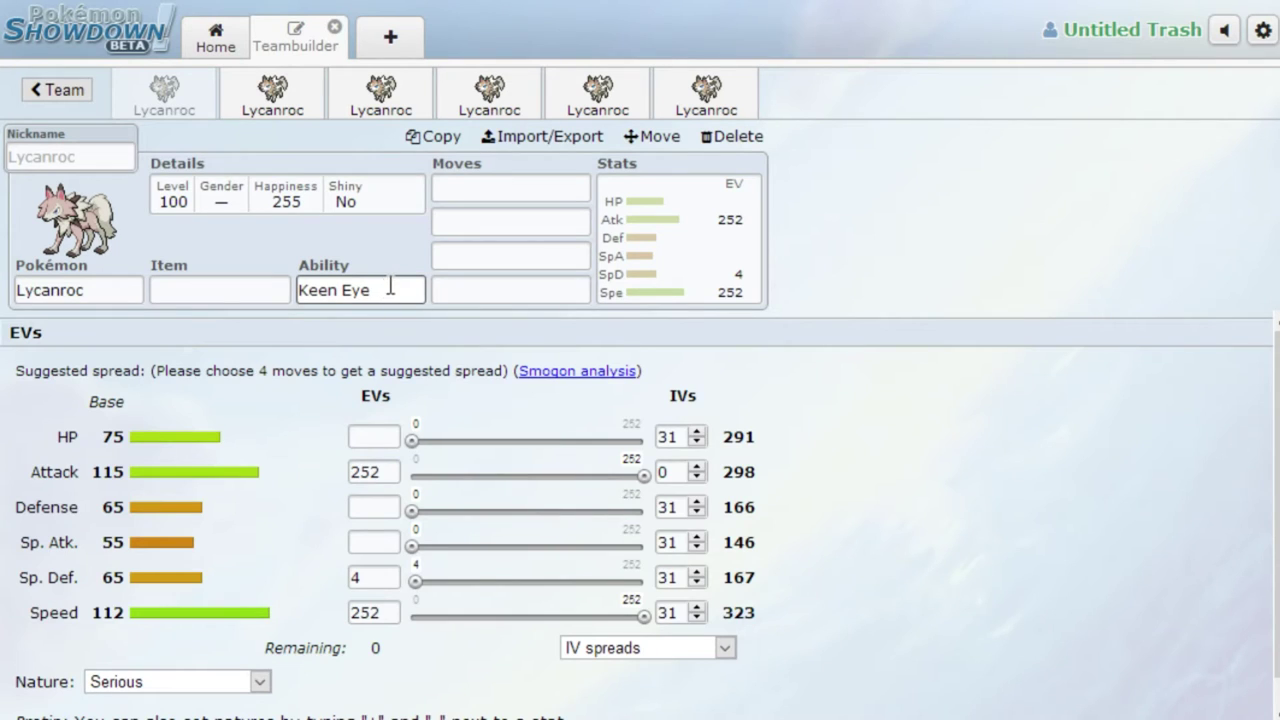
pyautogui.click(390, 289)
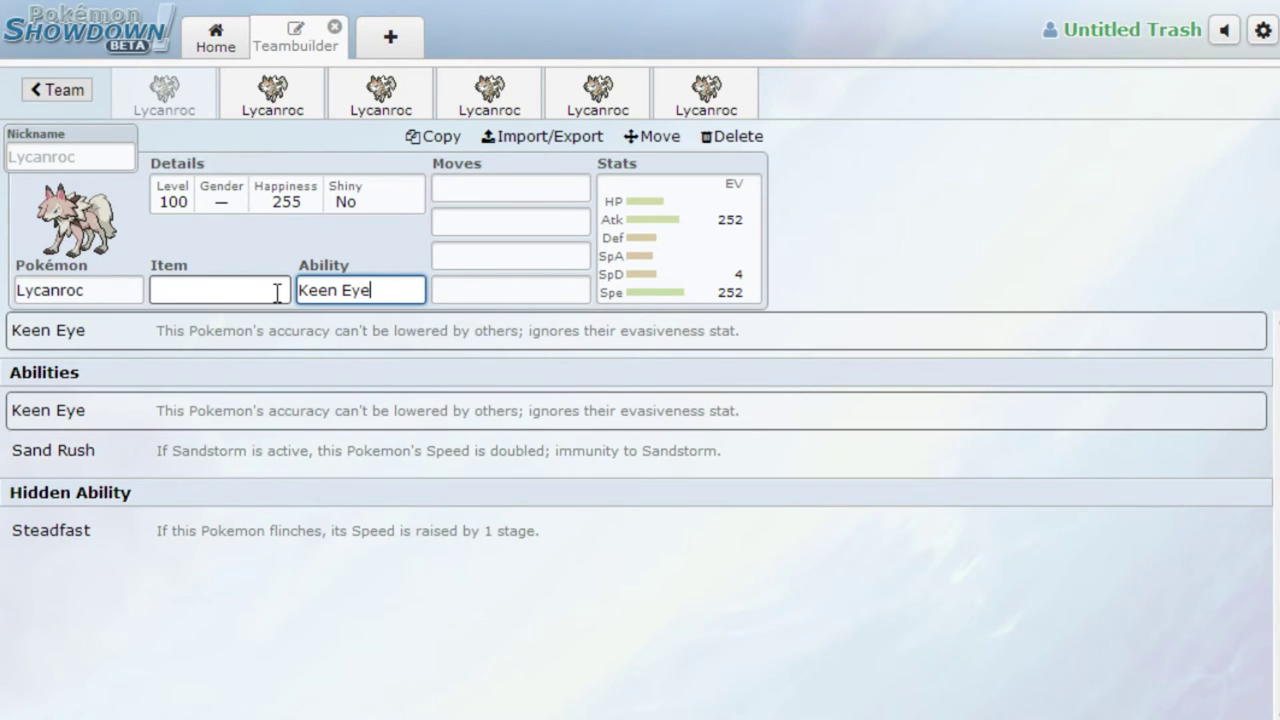
# Browse the moves available for the first Lycanroc's empty first move slot.
pyautogui.click(491, 191)
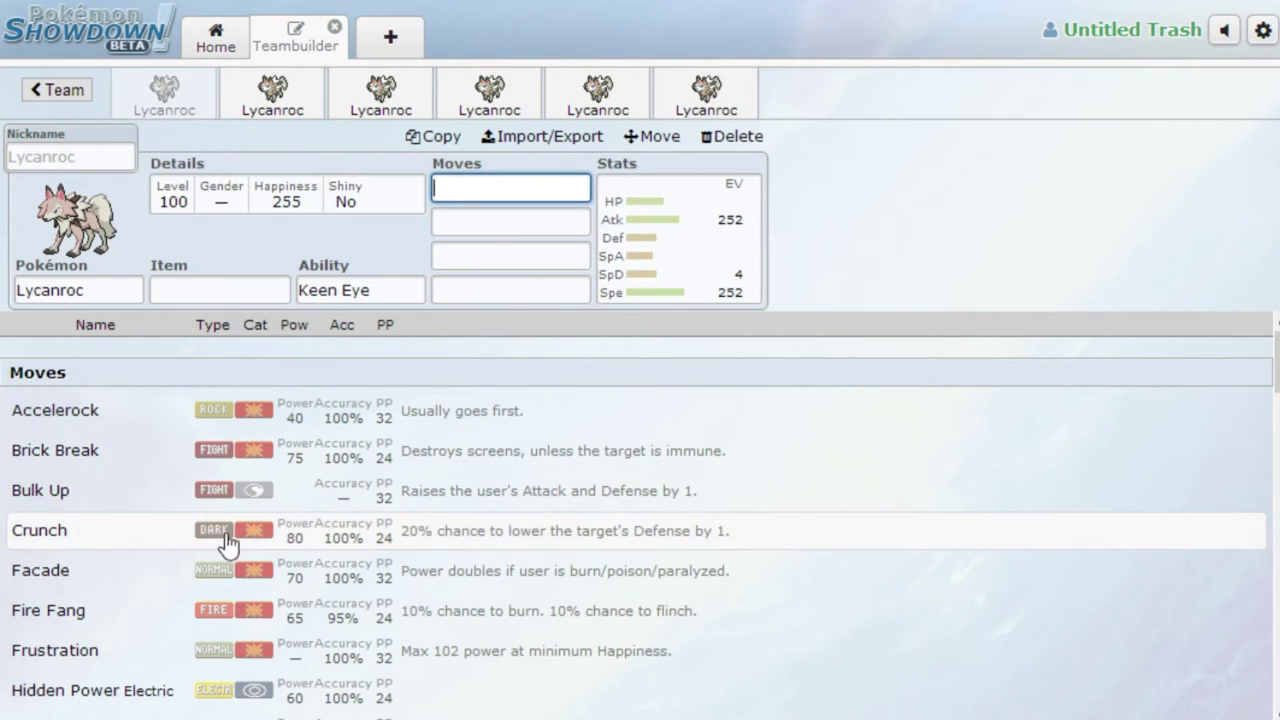
pyautogui.scroll(-3, 228, 543)
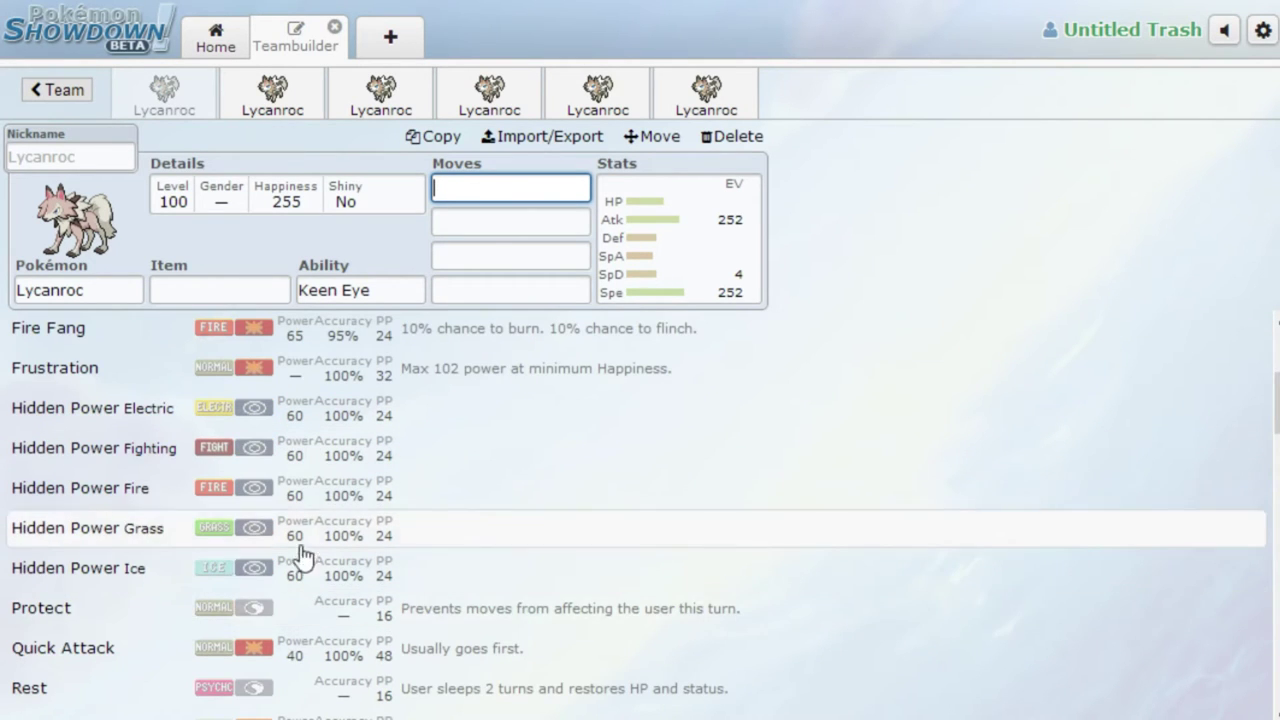
pyautogui.scroll(-3, 300, 557)
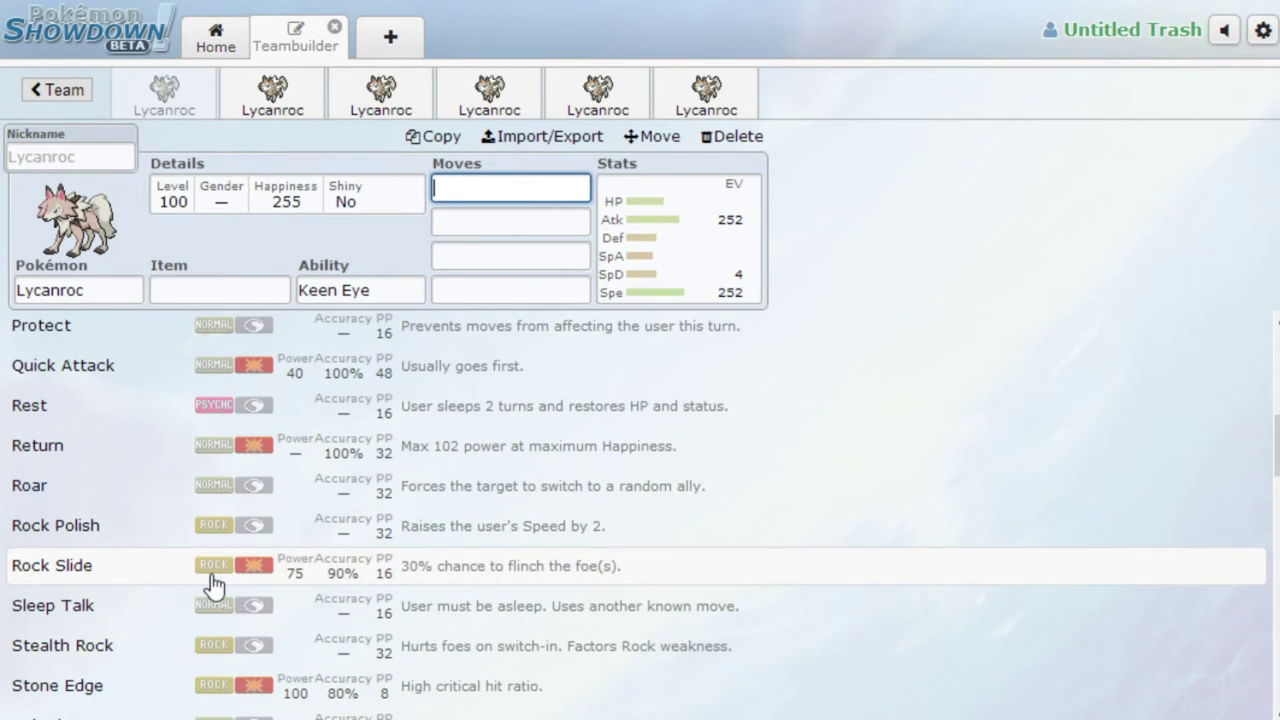
pyautogui.scroll(-3, 260, 678)
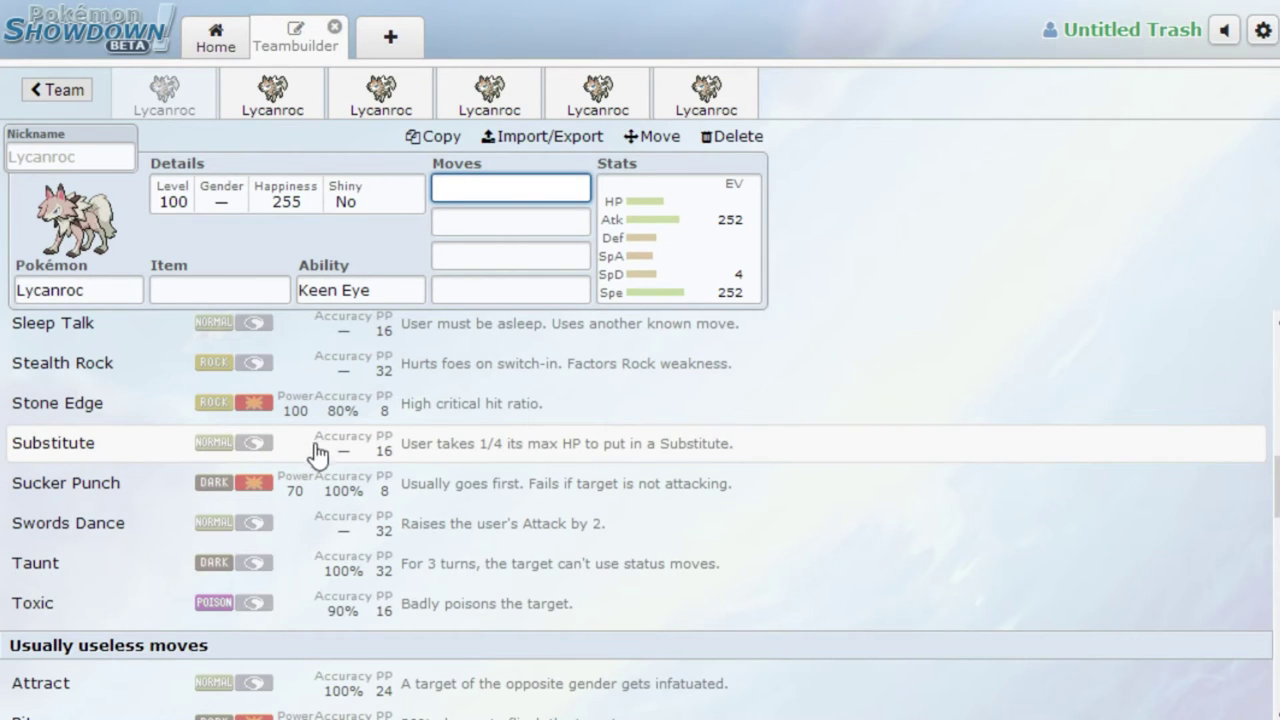
# Review the second Lycanroc's ability and EV spread, and examine its chosen moves.
pyautogui.click(284, 105)
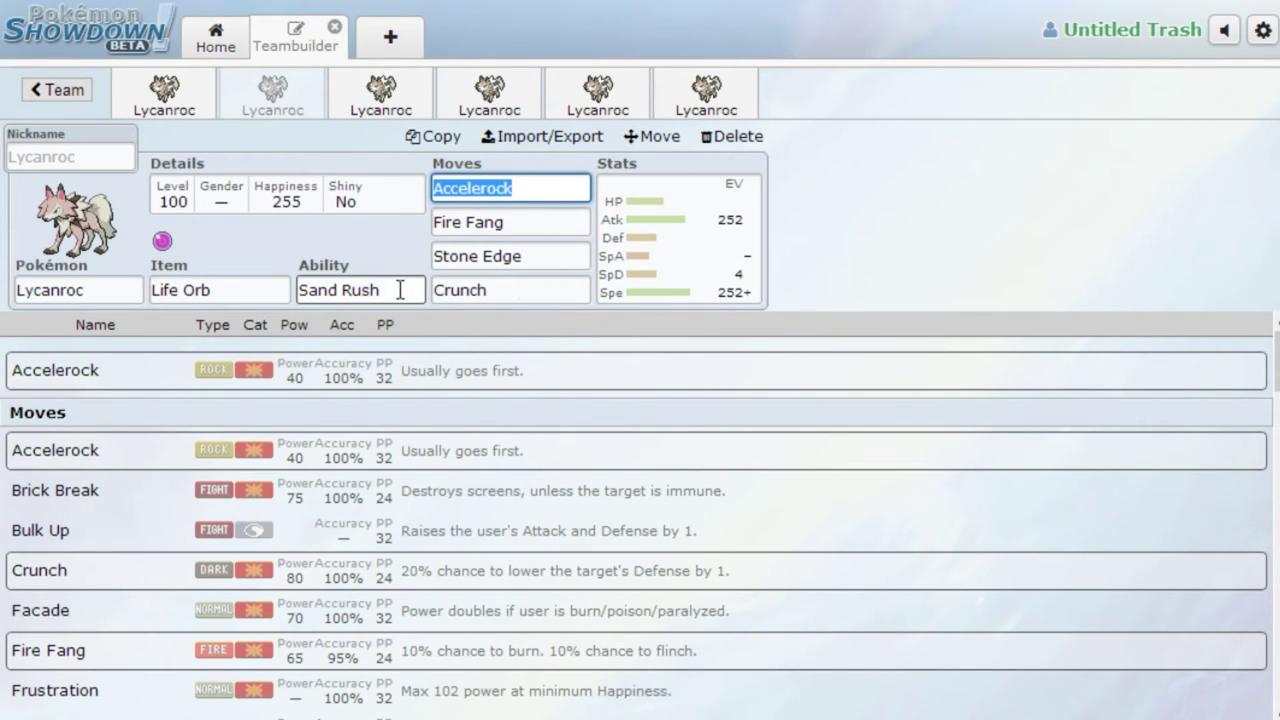
pyautogui.click(366, 290)
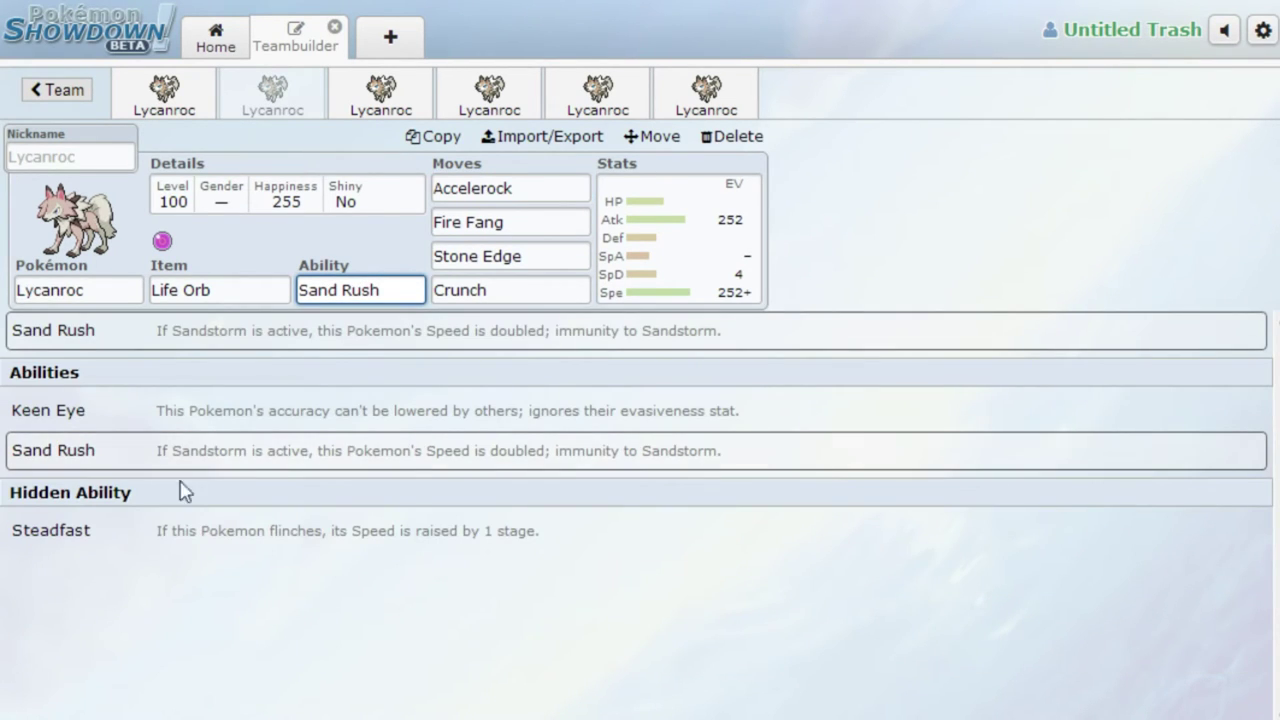
pyautogui.click(531, 191)
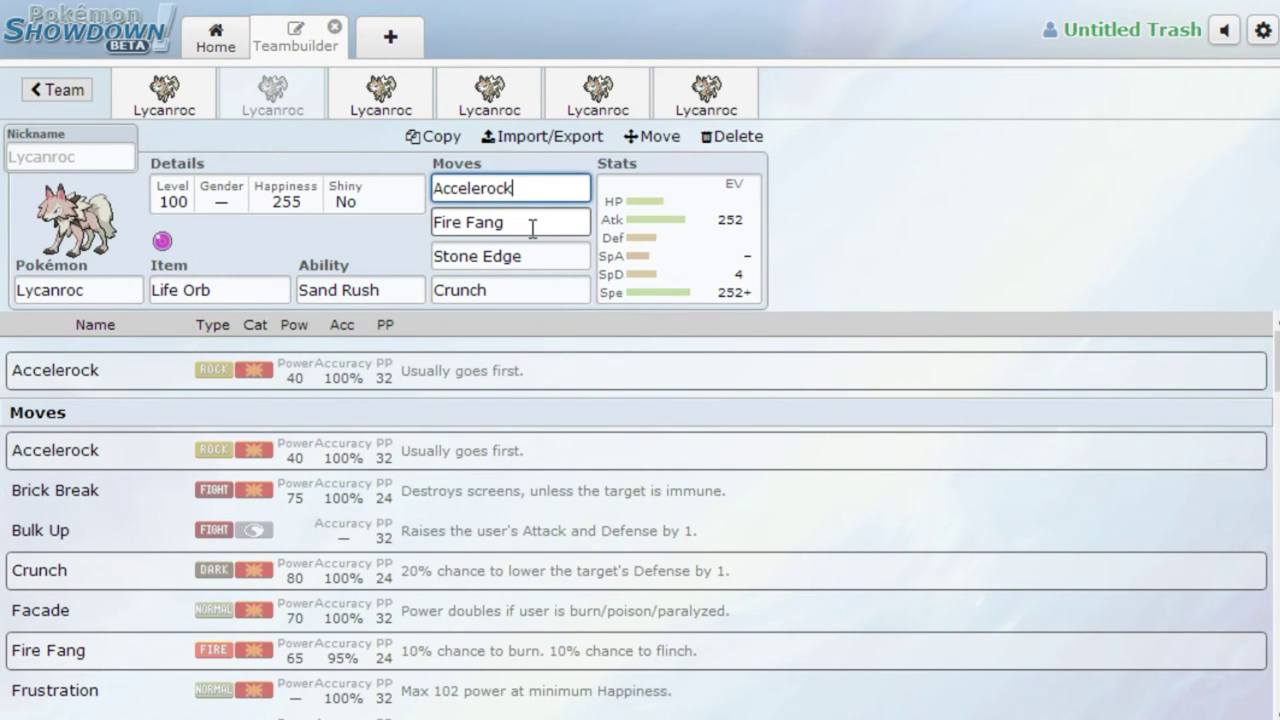
pyautogui.click(686, 229)
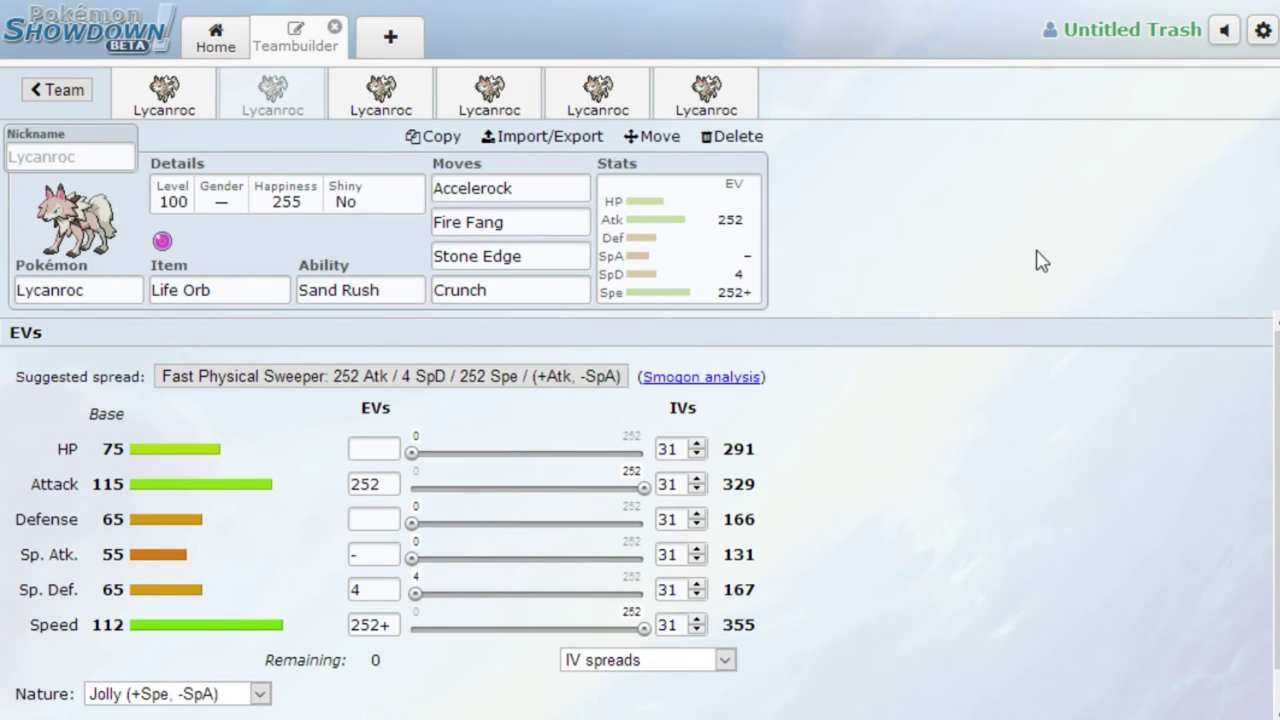
pyautogui.click(511, 221)
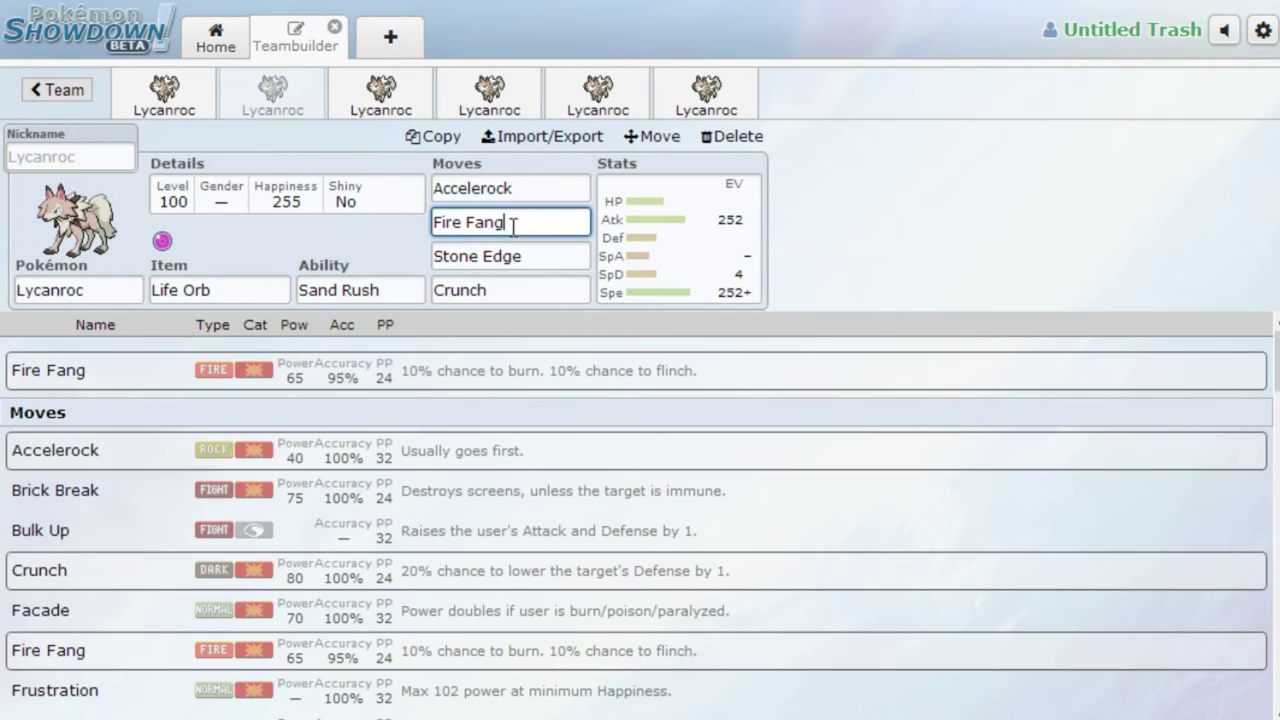
pyautogui.click(511, 289)
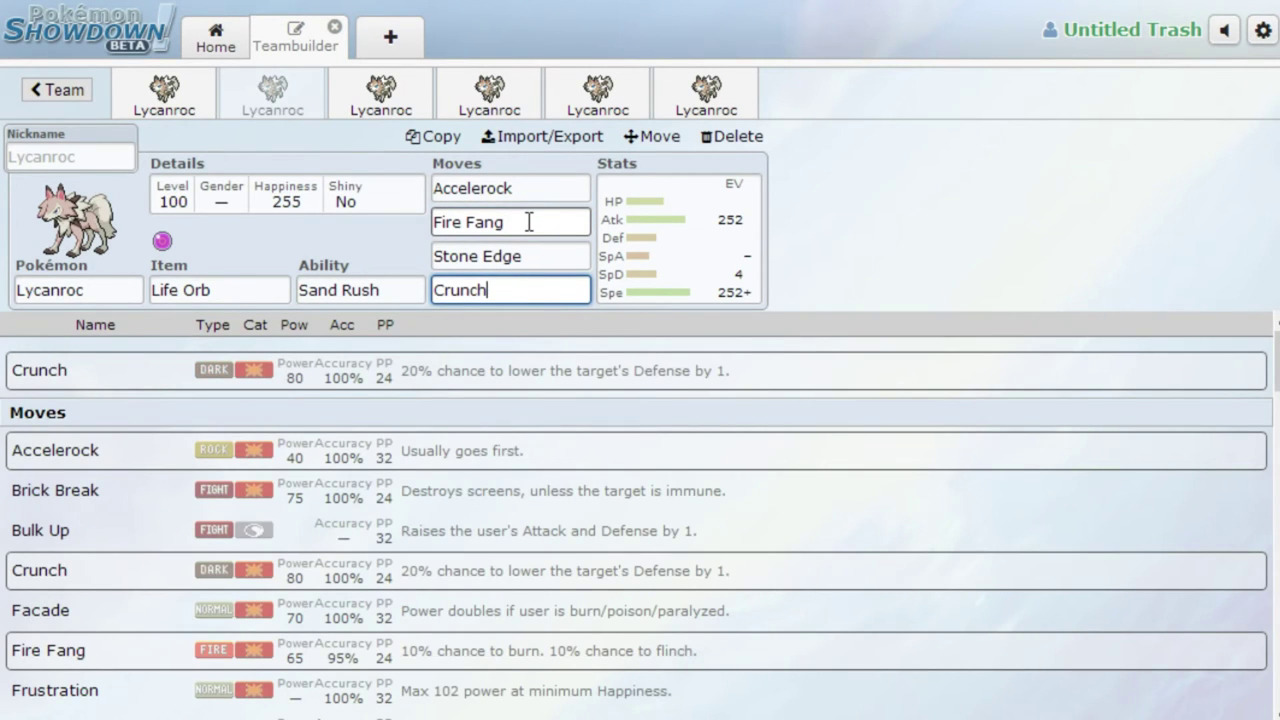
pyautogui.click(529, 221)
pyautogui.click(508, 289)
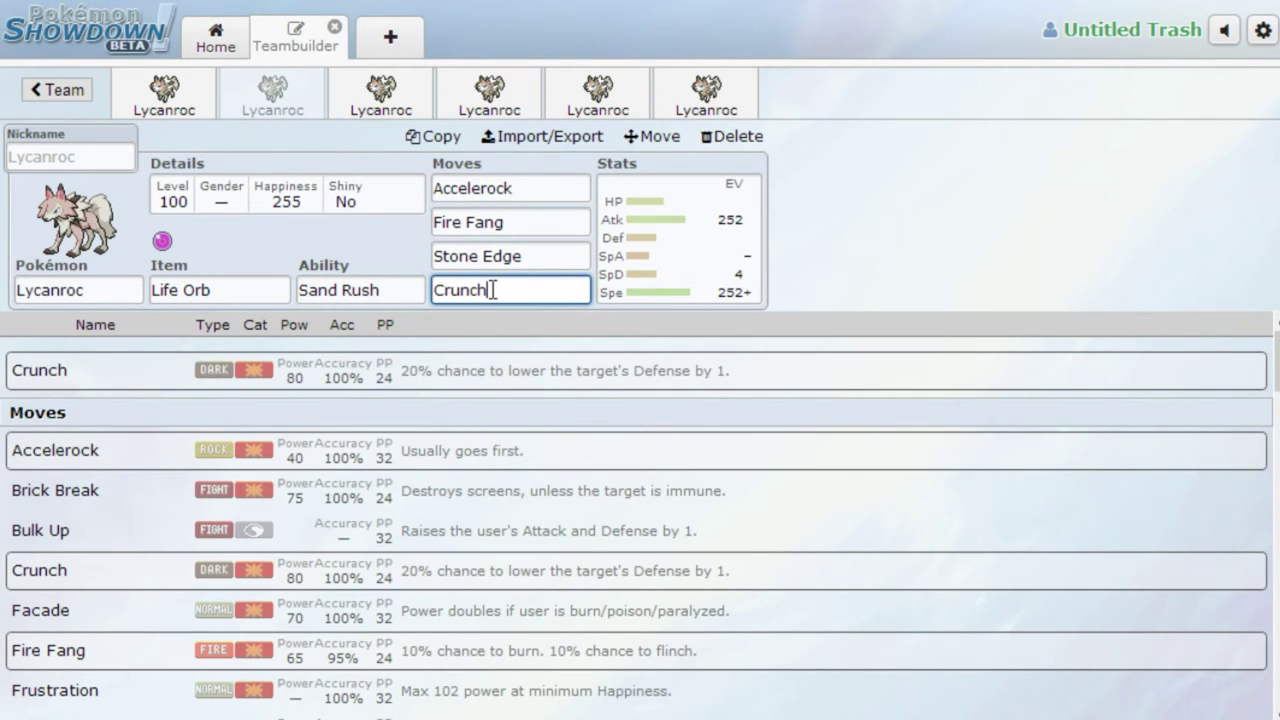
# Compare the third Lycanroc with the second, and examine the third one's ability and EV spread.
pyautogui.click(376, 100)
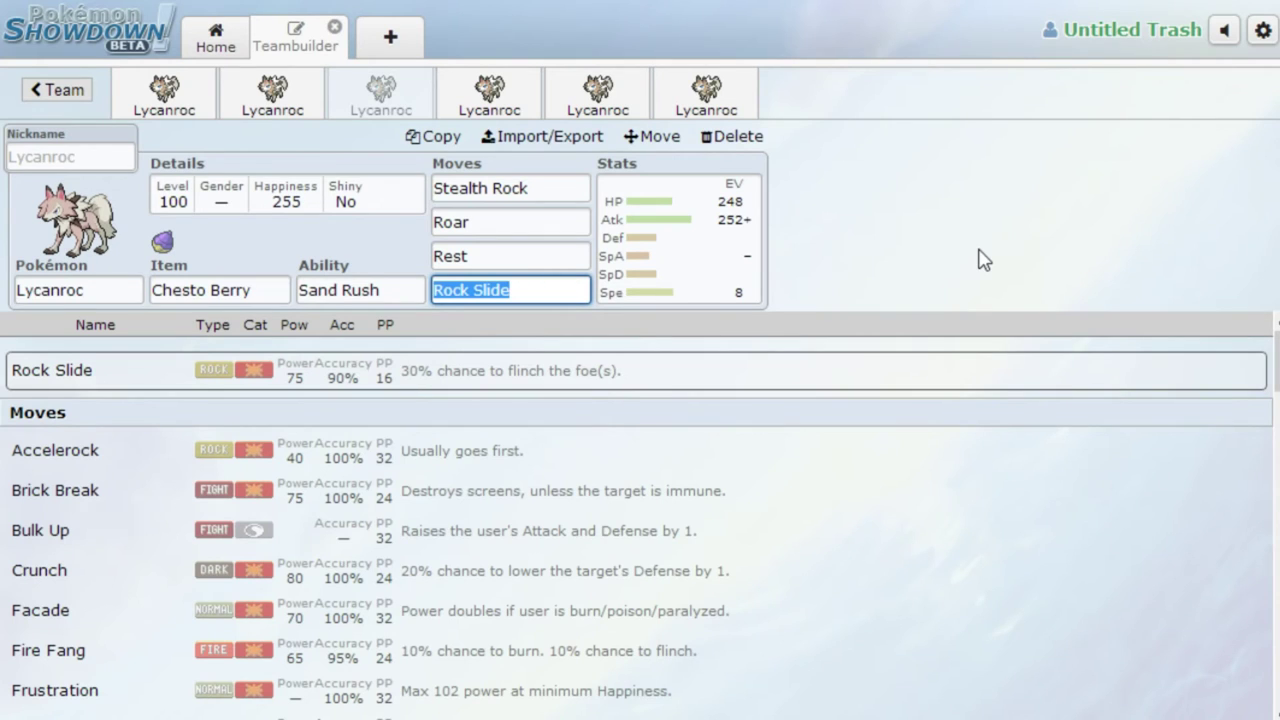
pyautogui.click(274, 100)
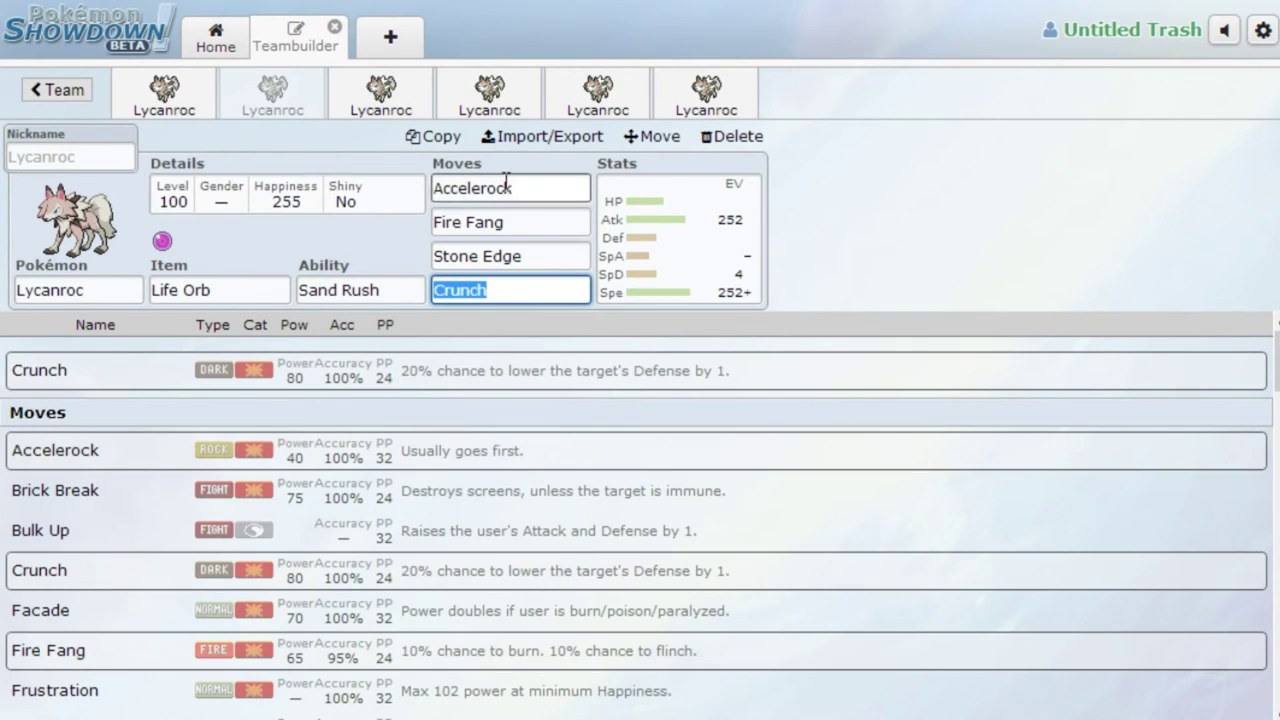
pyautogui.click(376, 96)
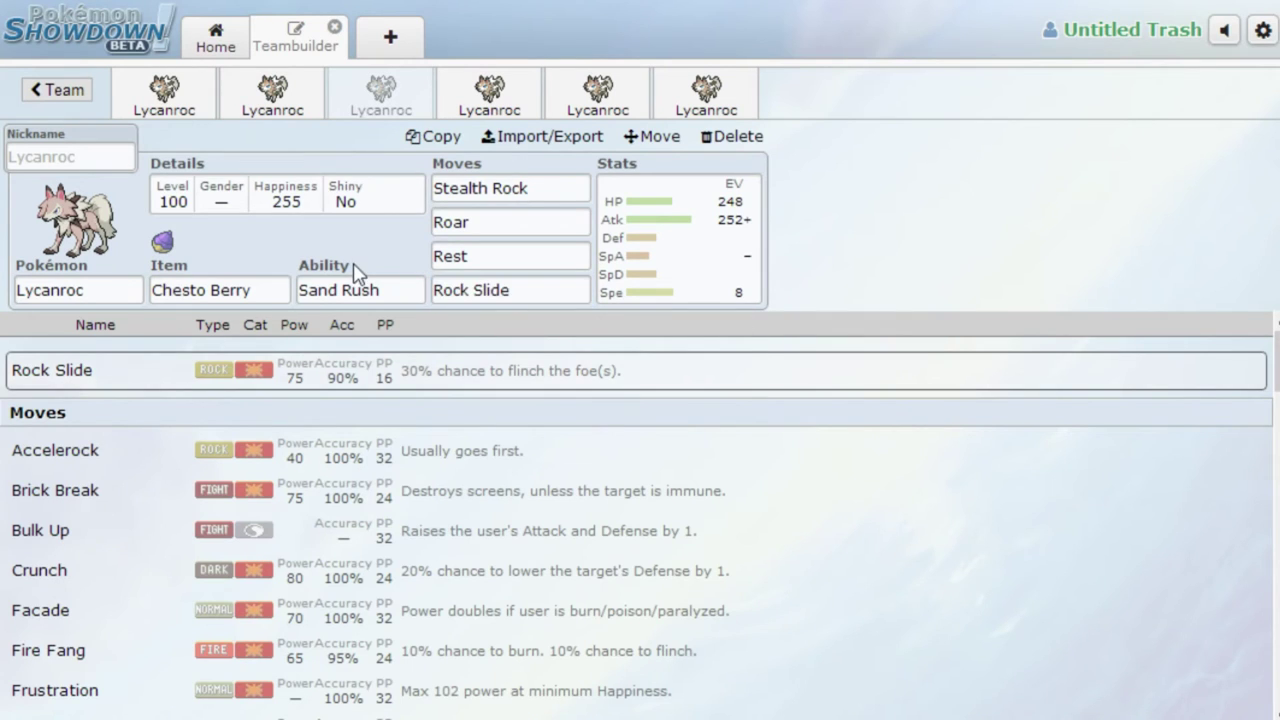
pyautogui.click(379, 289)
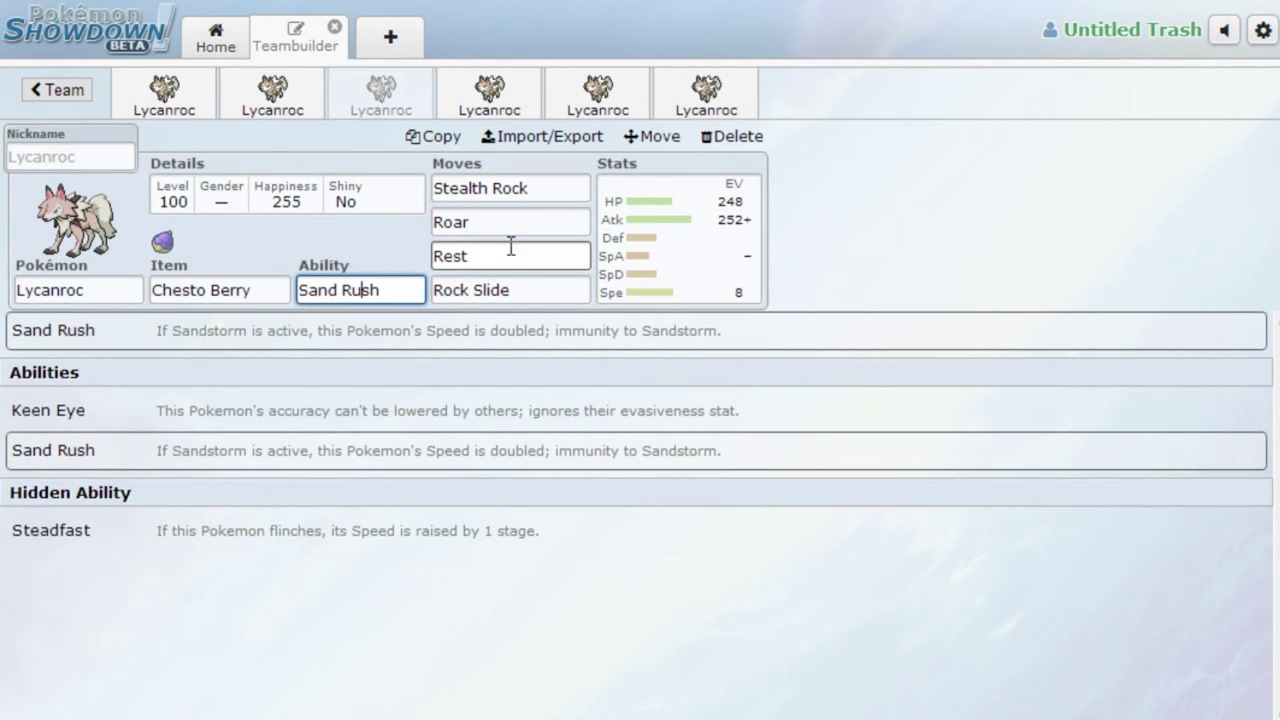
pyautogui.click(739, 284)
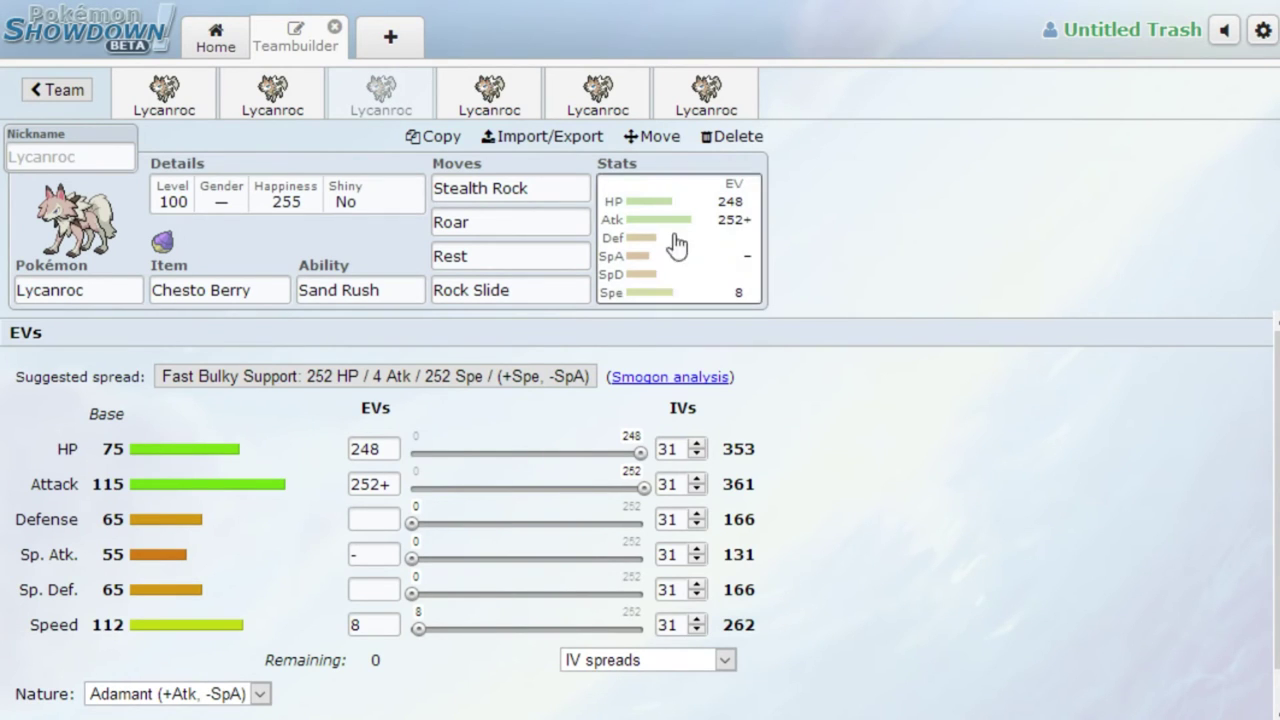
# Examine the fourth Lycanroc's held item and ability.
pyautogui.click(521, 113)
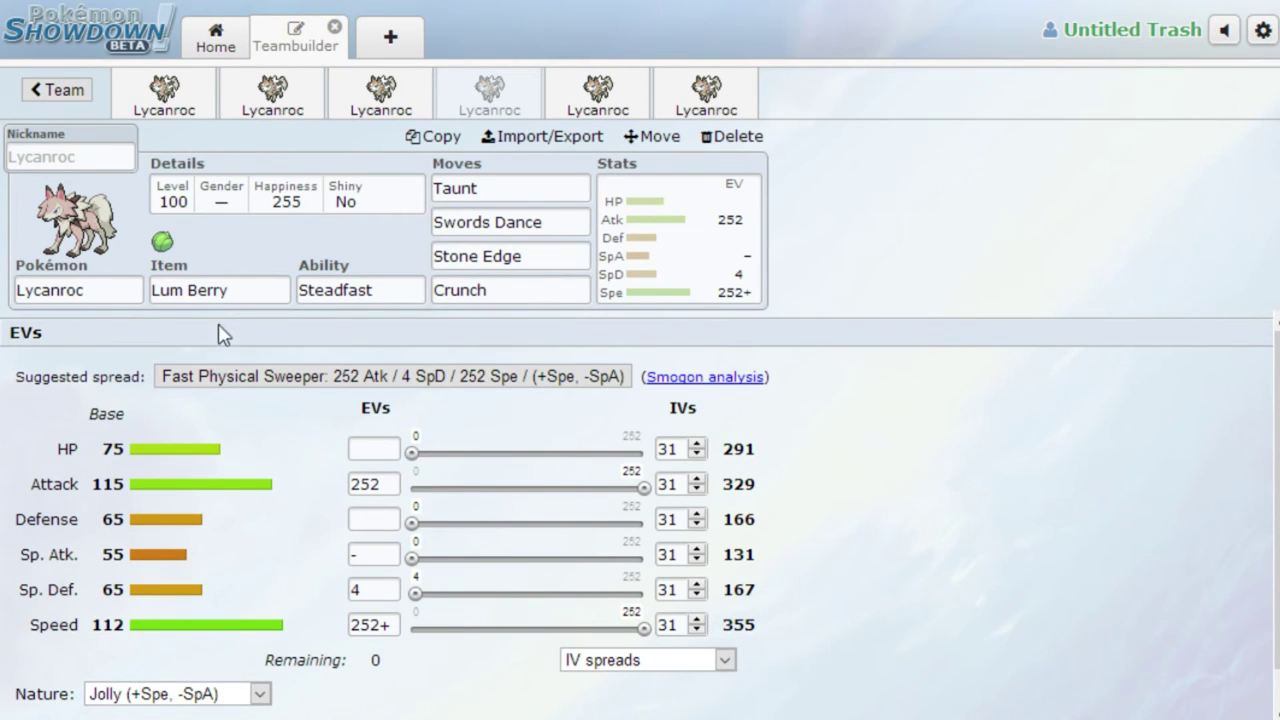
pyautogui.click(237, 294)
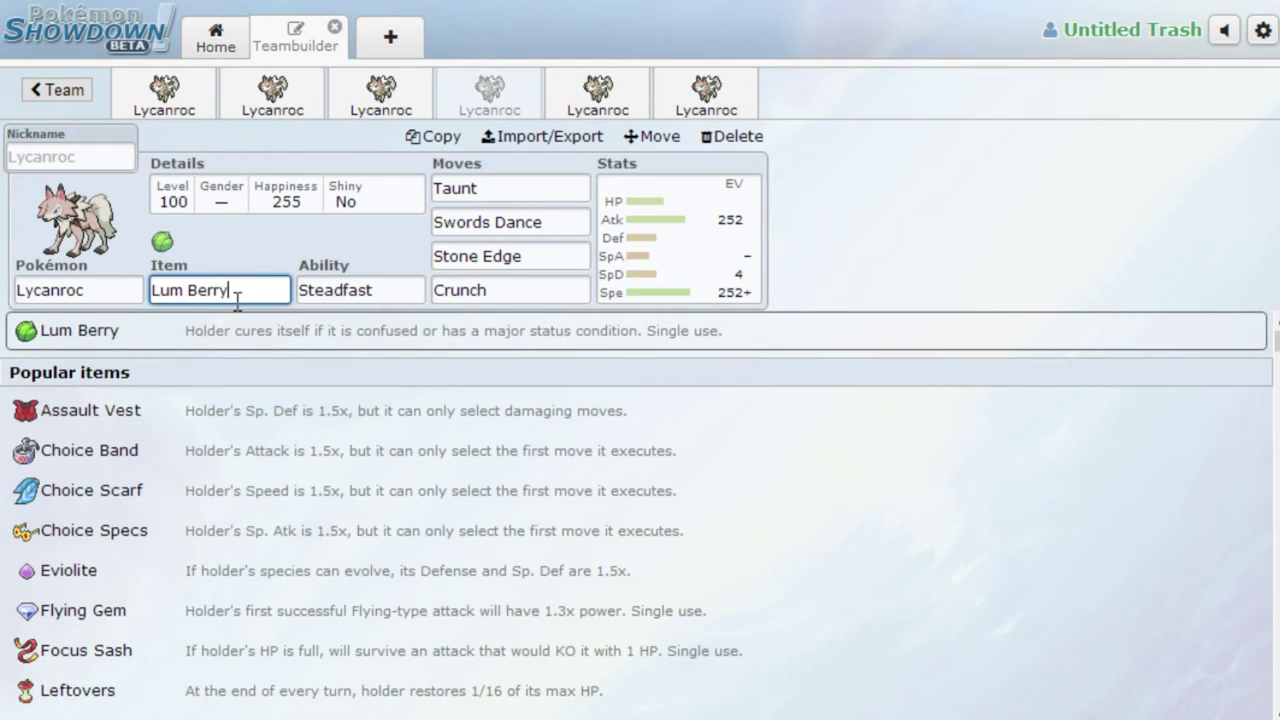
pyautogui.click(374, 290)
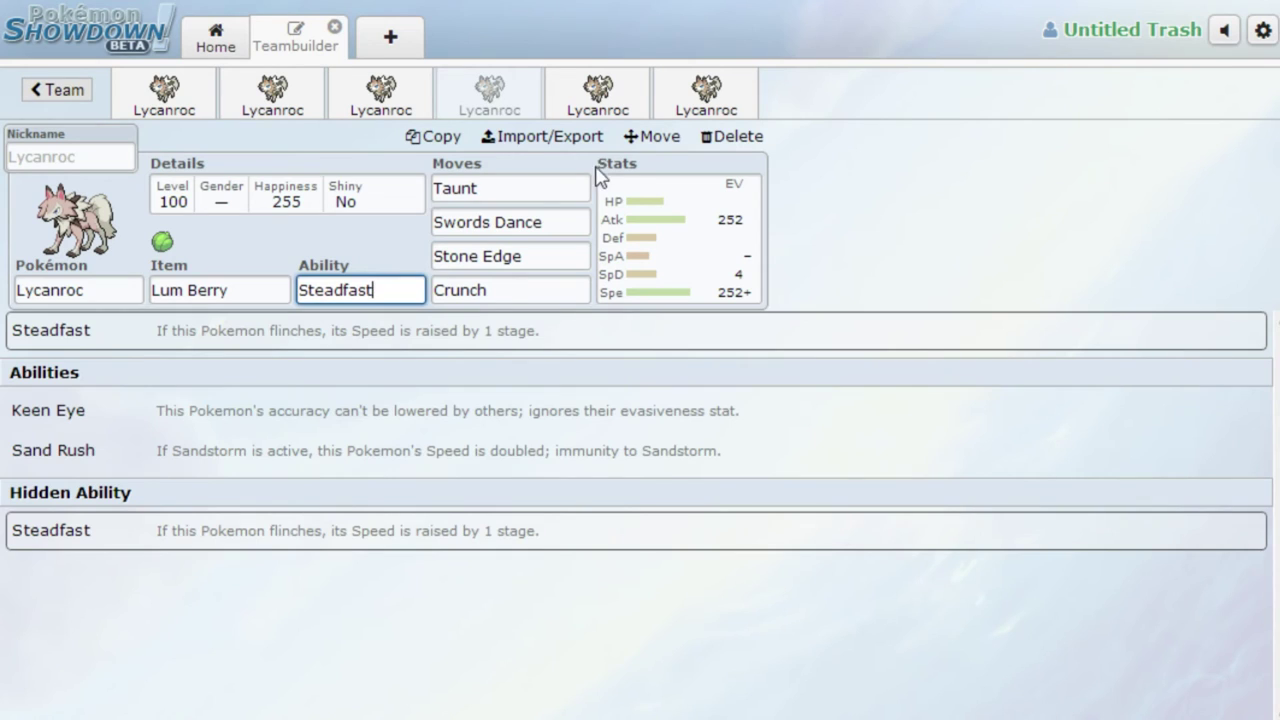
# Examine the fourth Lycanroc's move details and its EV spread.
pyautogui.click(549, 190)
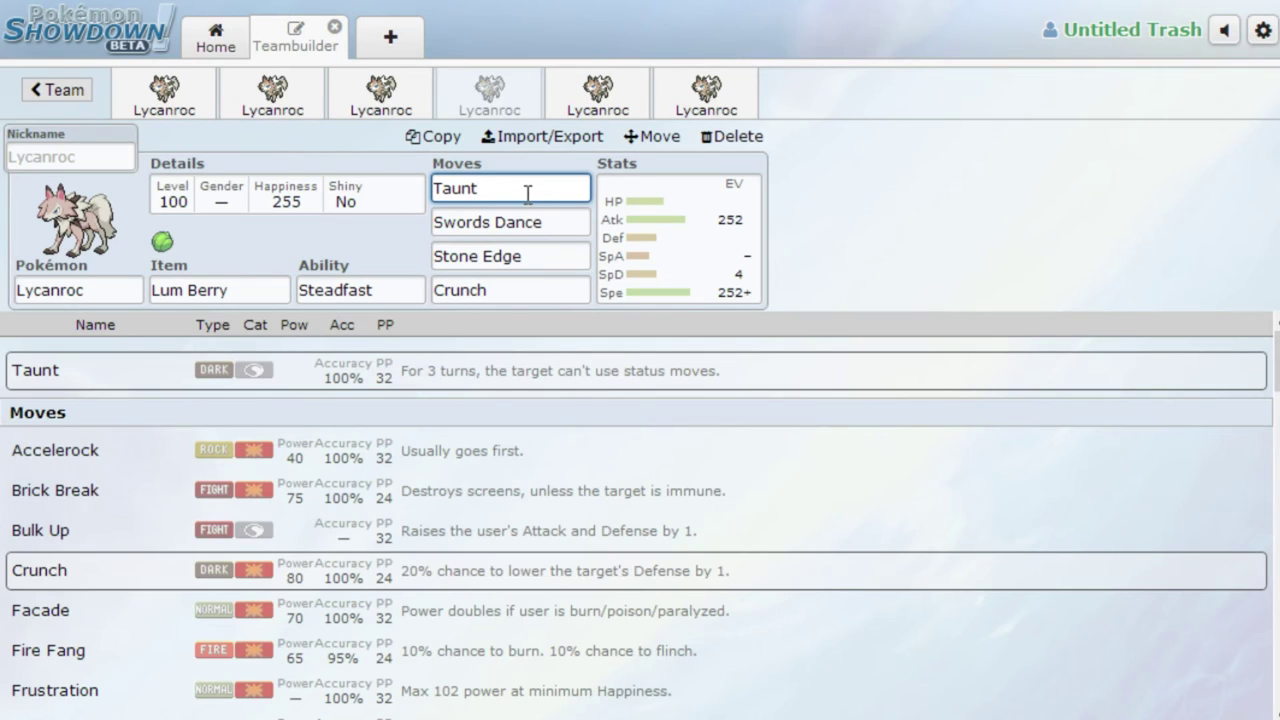
pyautogui.click(515, 258)
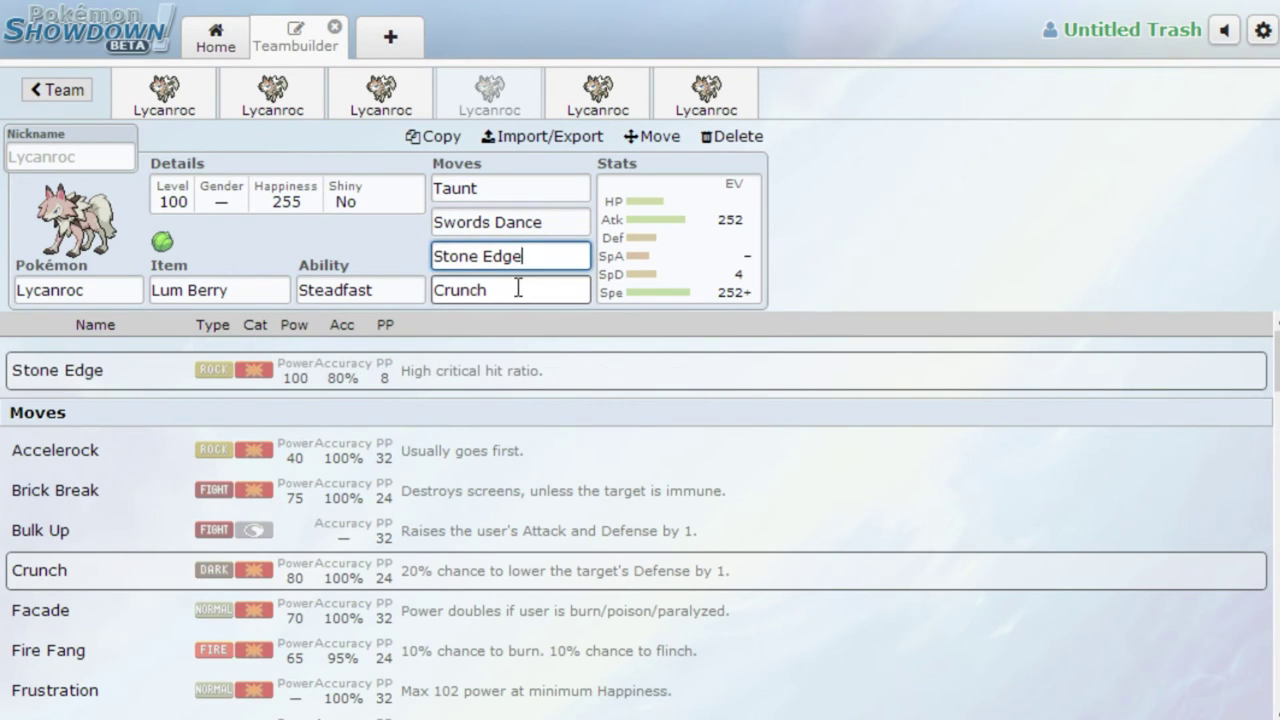
pyautogui.click(518, 288)
pyautogui.click(549, 263)
pyautogui.click(537, 285)
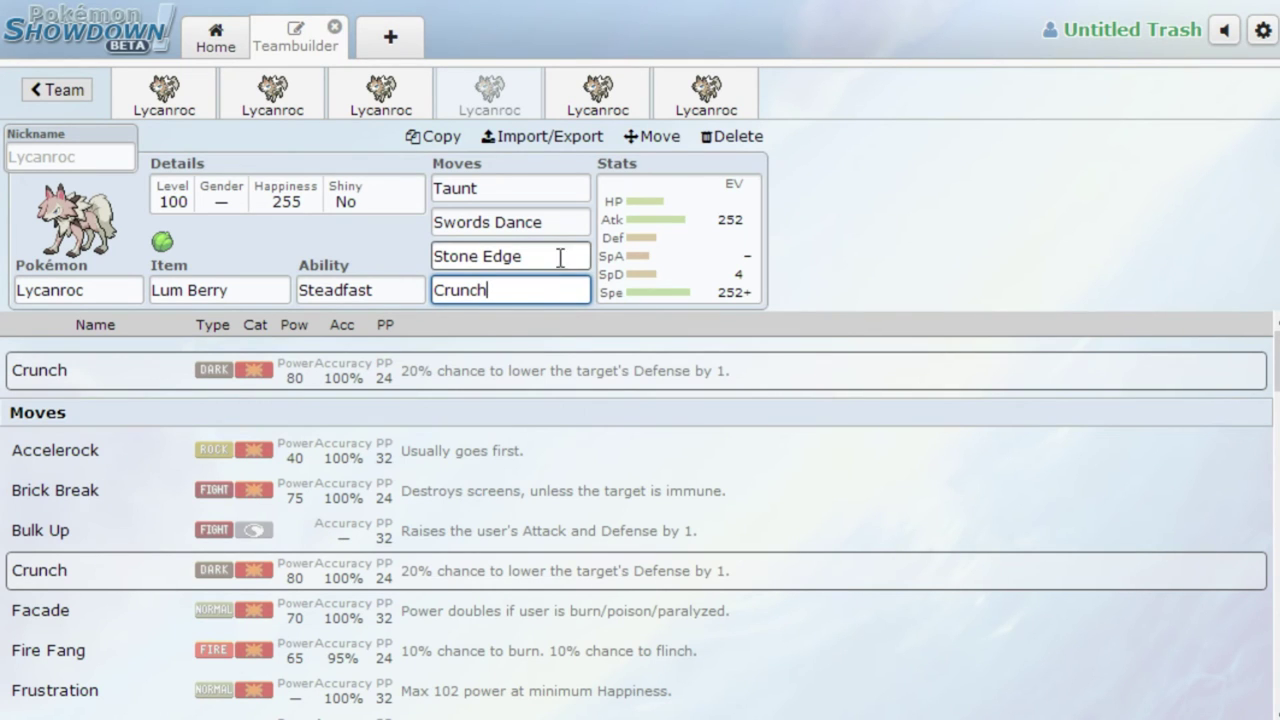
pyautogui.click(698, 259)
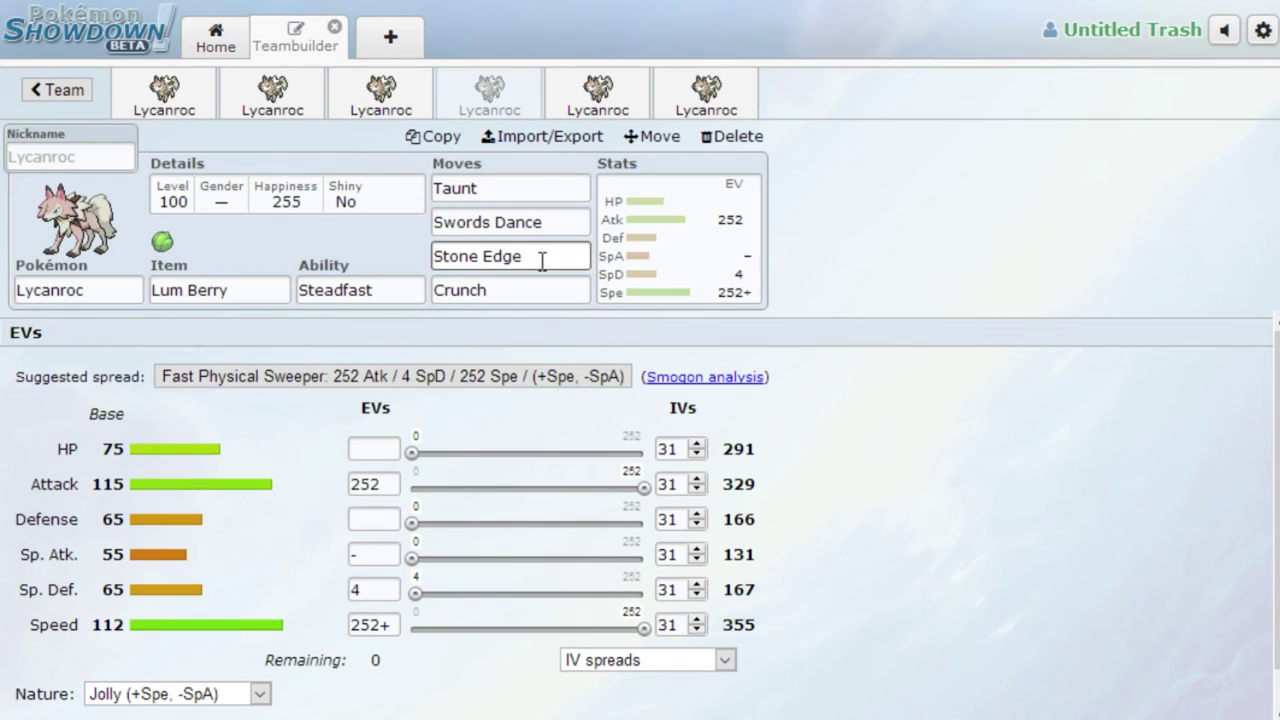
pyautogui.click(503, 290)
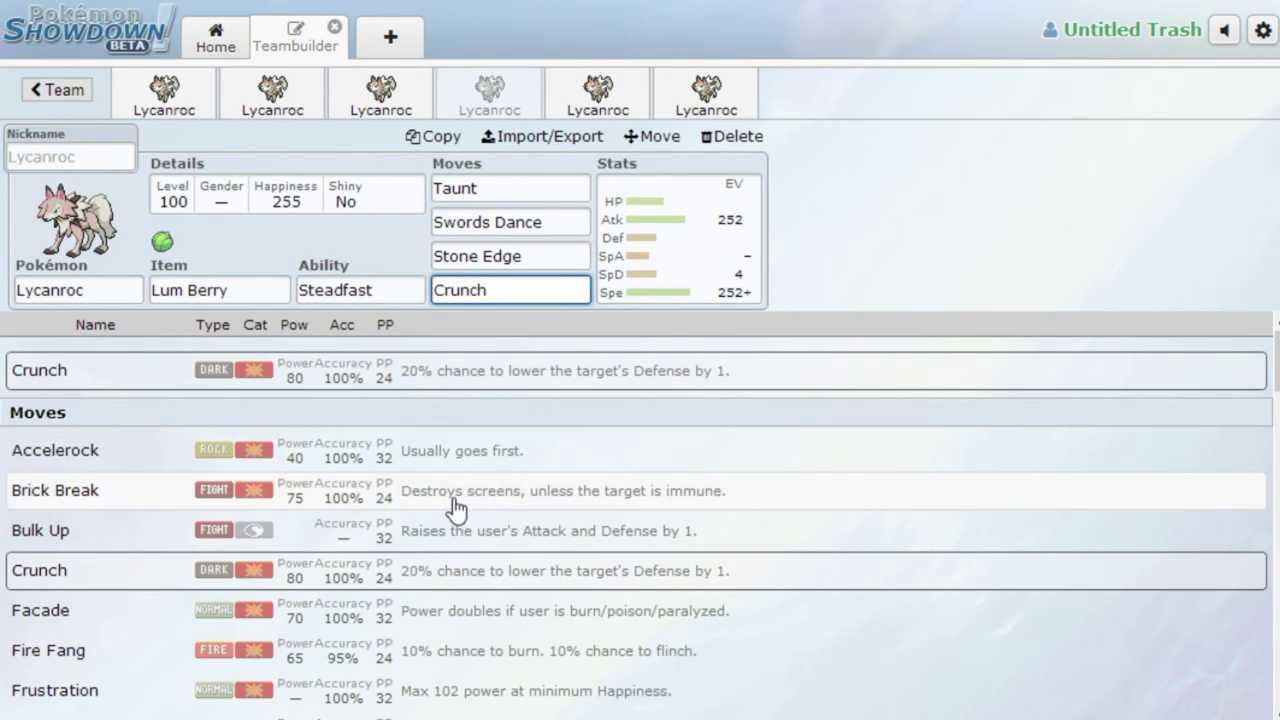
# Examine the fifth Lycanroc's ability and EV spread.
pyautogui.click(610, 110)
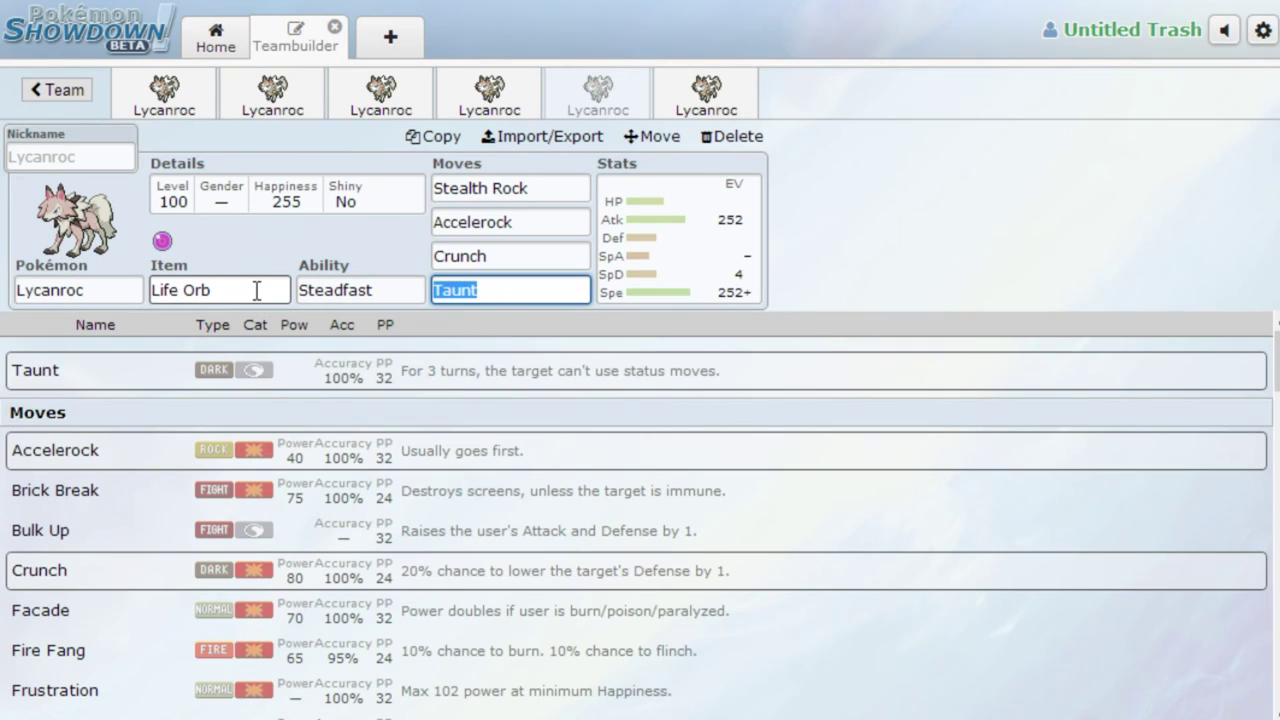
pyautogui.click(347, 289)
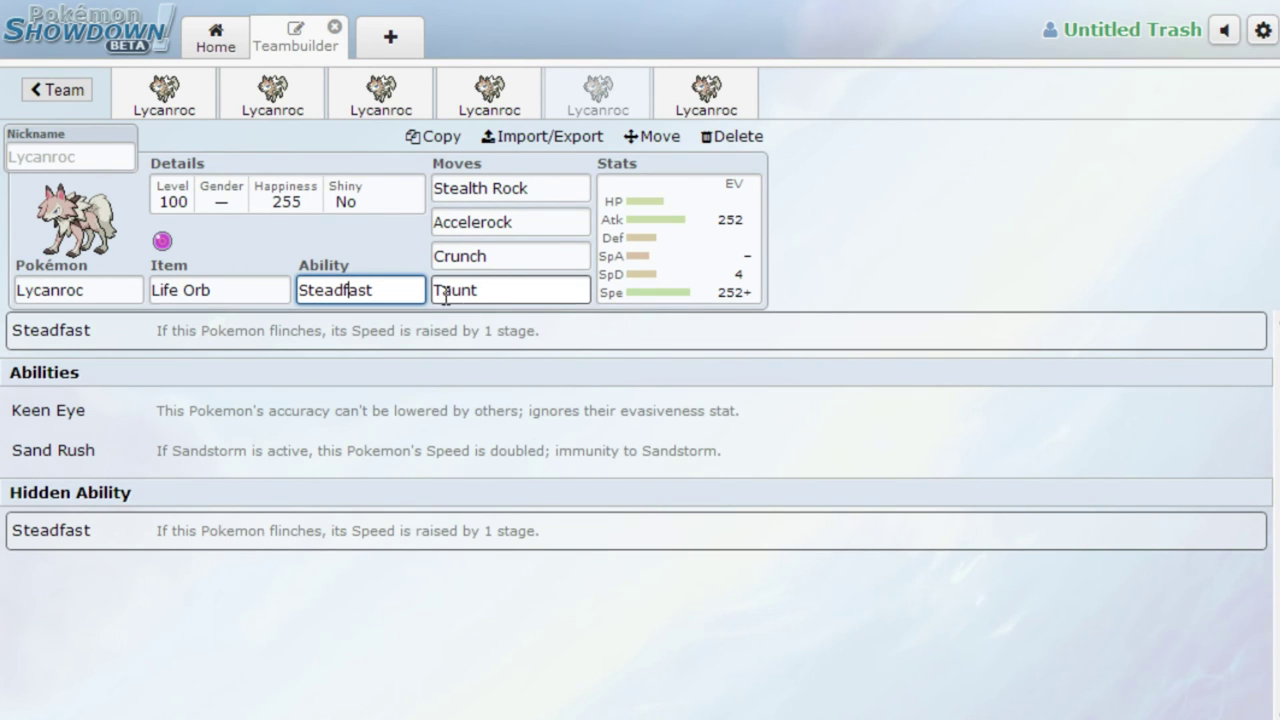
pyautogui.click(664, 271)
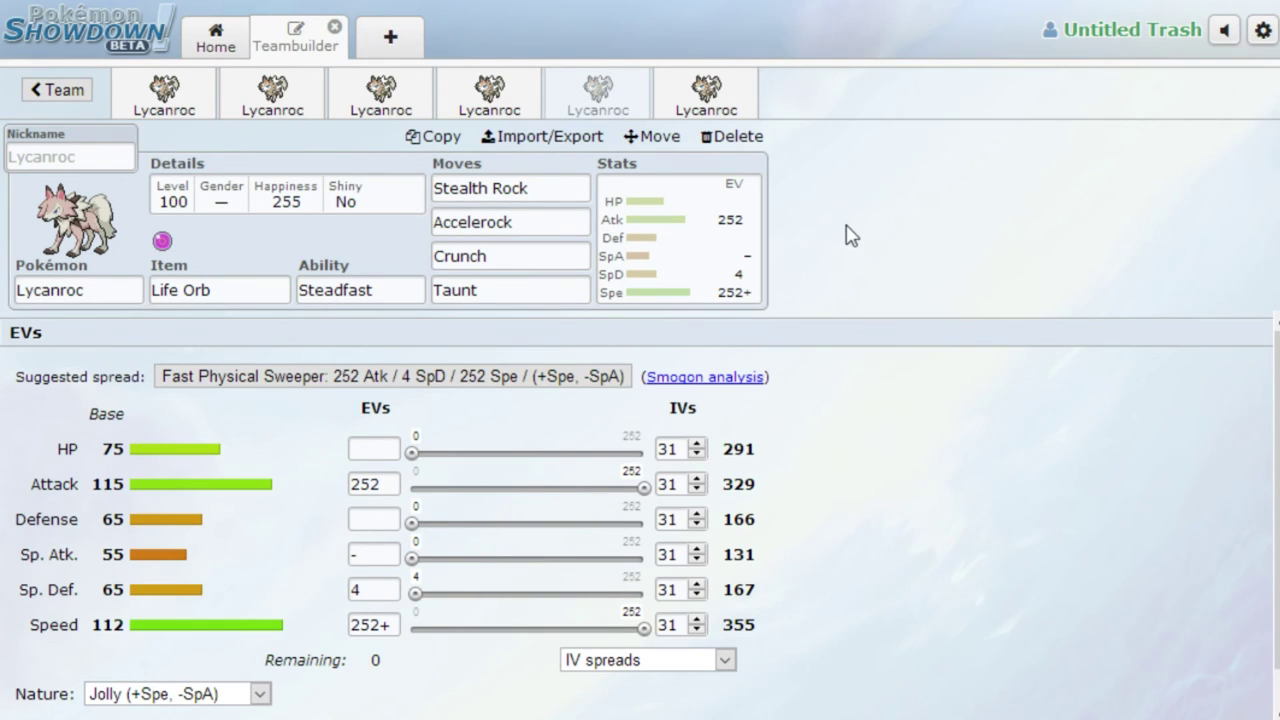
# Examine the details of the sixth Lycanroc's Rock Polish, Swords Dance and Stone Edge moves.
pyautogui.click(713, 105)
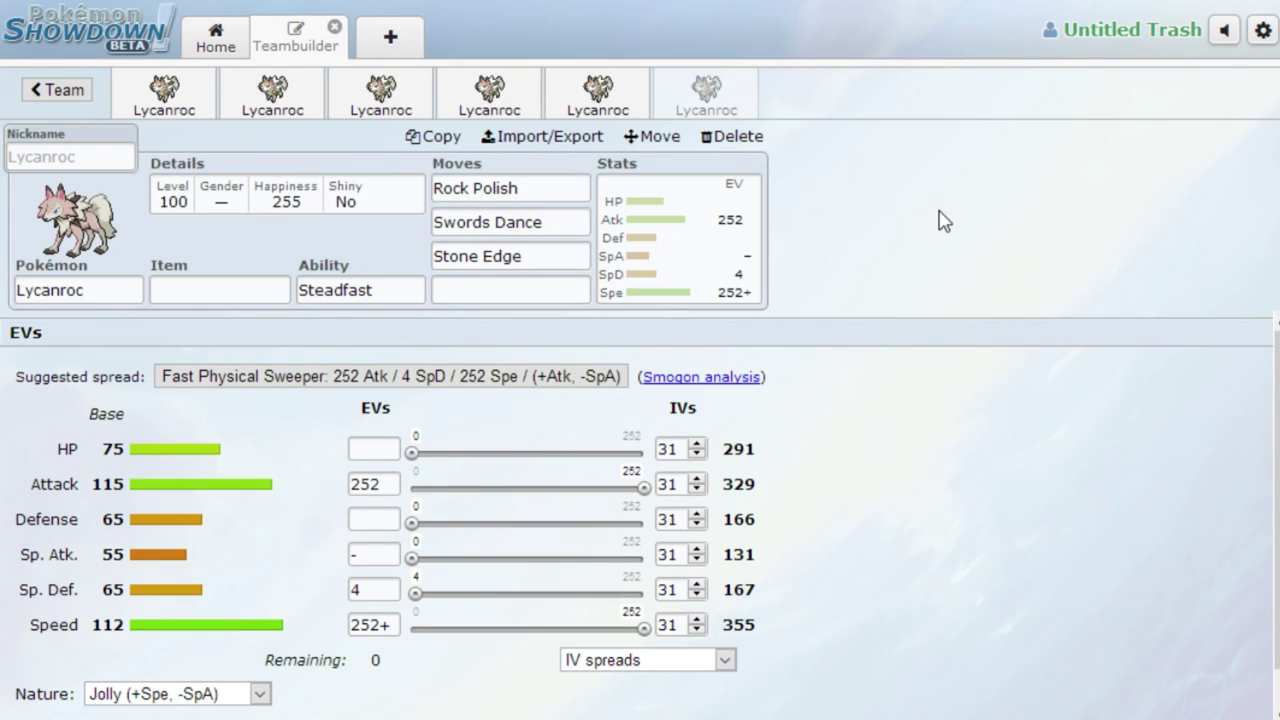
pyautogui.click(537, 193)
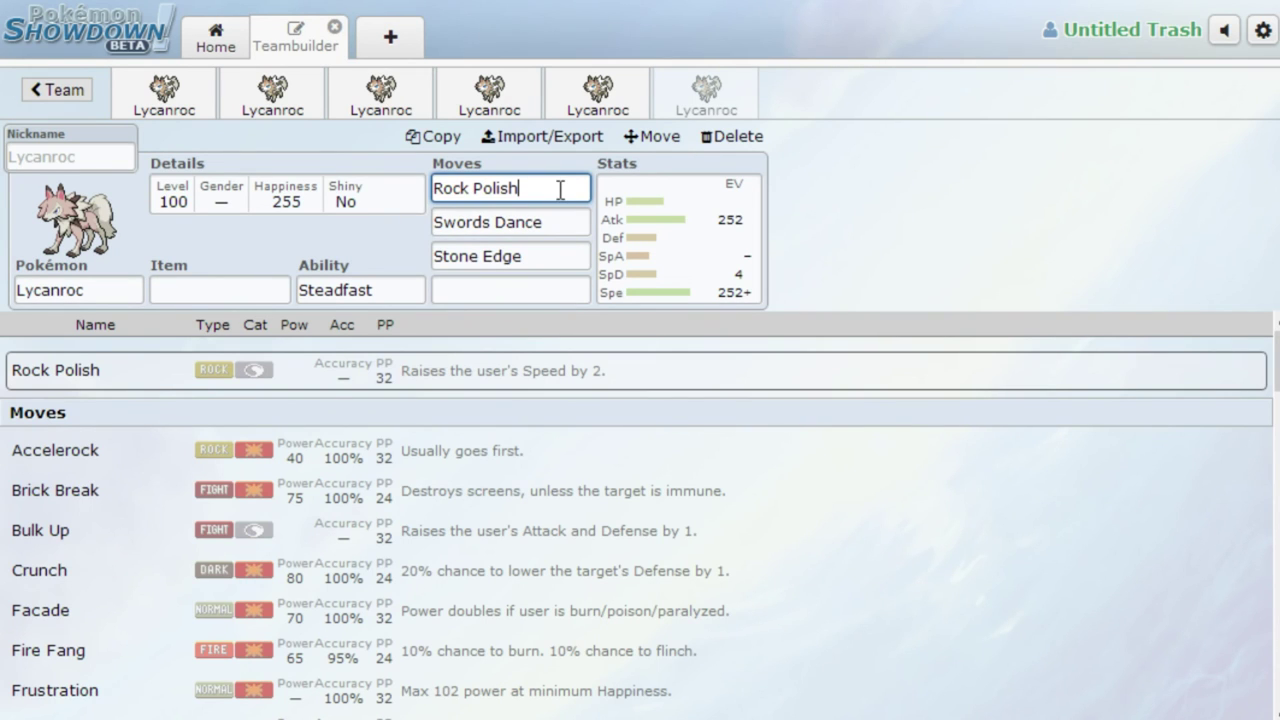
pyautogui.click(565, 221)
pyautogui.click(543, 256)
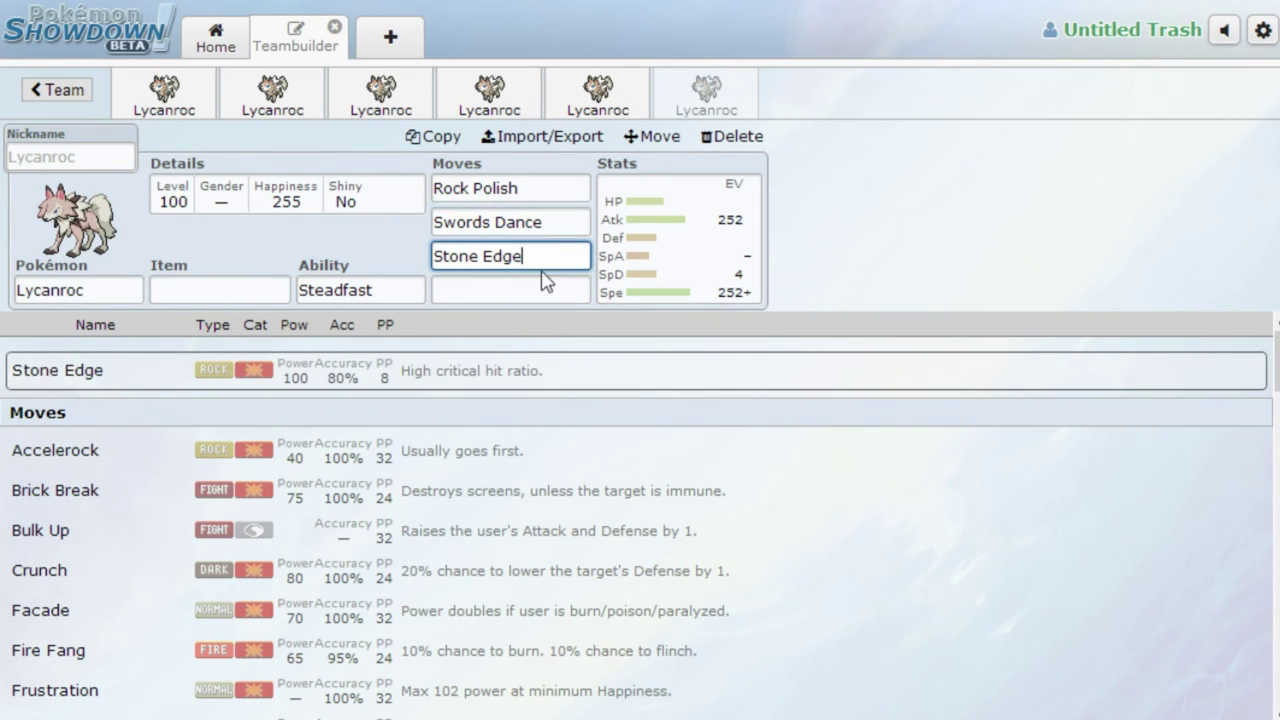
# Browse the full list of available moves for the sixth Lycanroc's empty fourth move slot.
pyautogui.click(545, 284)
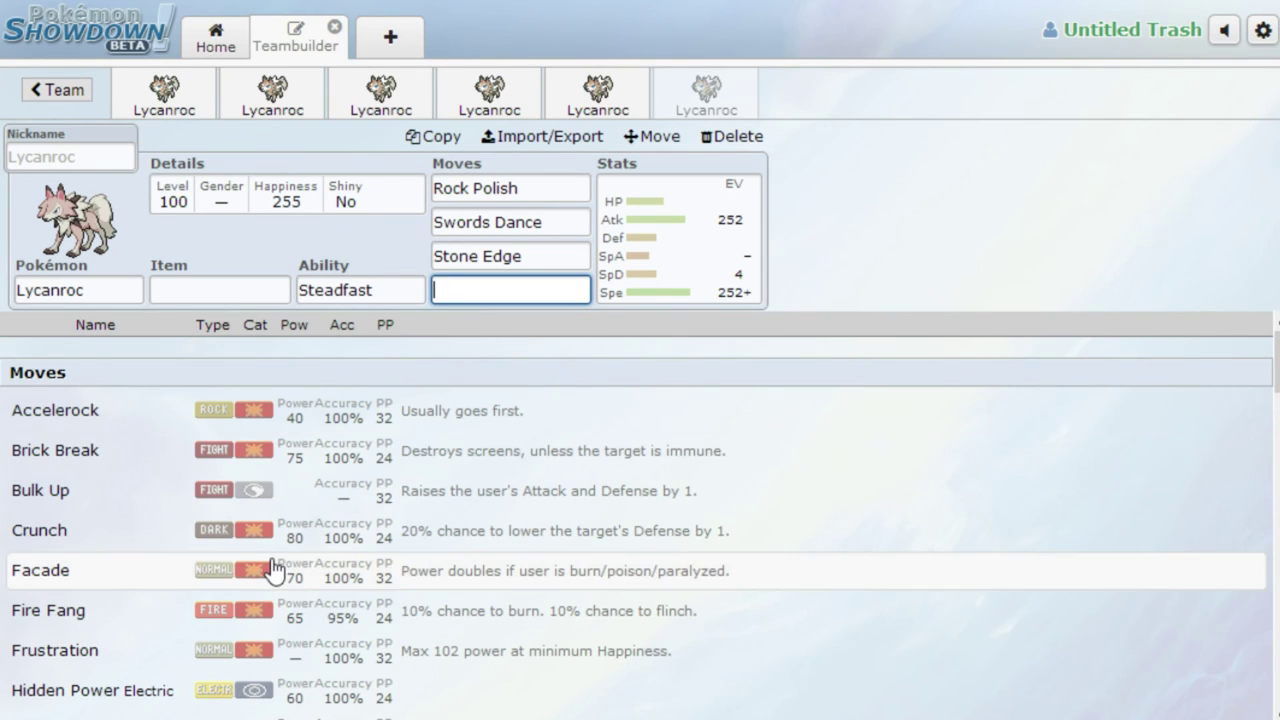
pyautogui.scroll(-15, 273, 568)
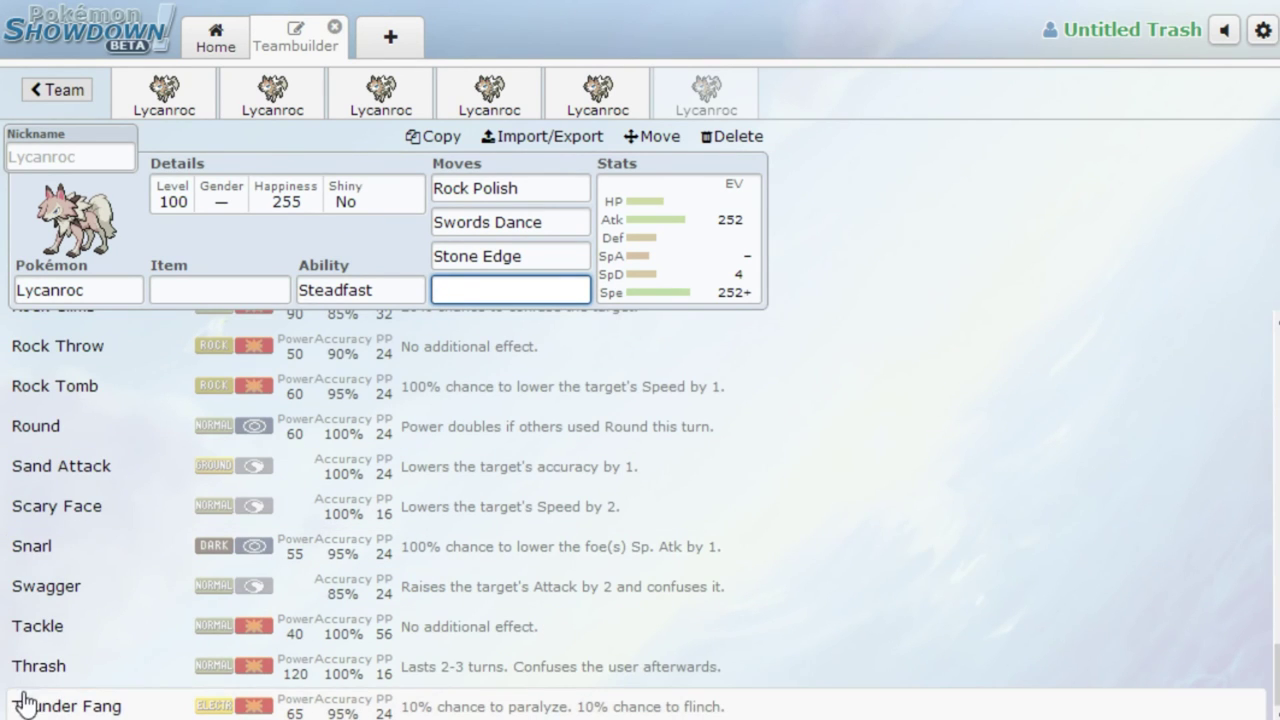
pyautogui.scroll(15, 195, 660)
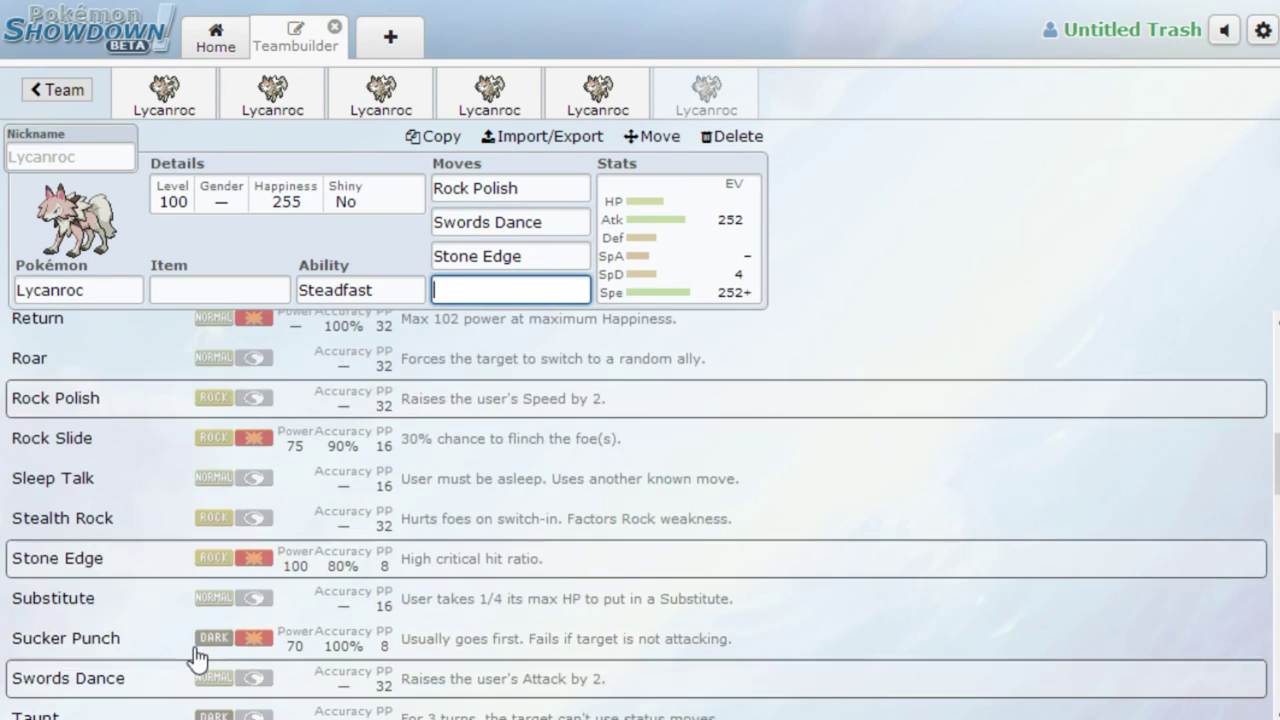
pyautogui.scroll(-15, 197, 658)
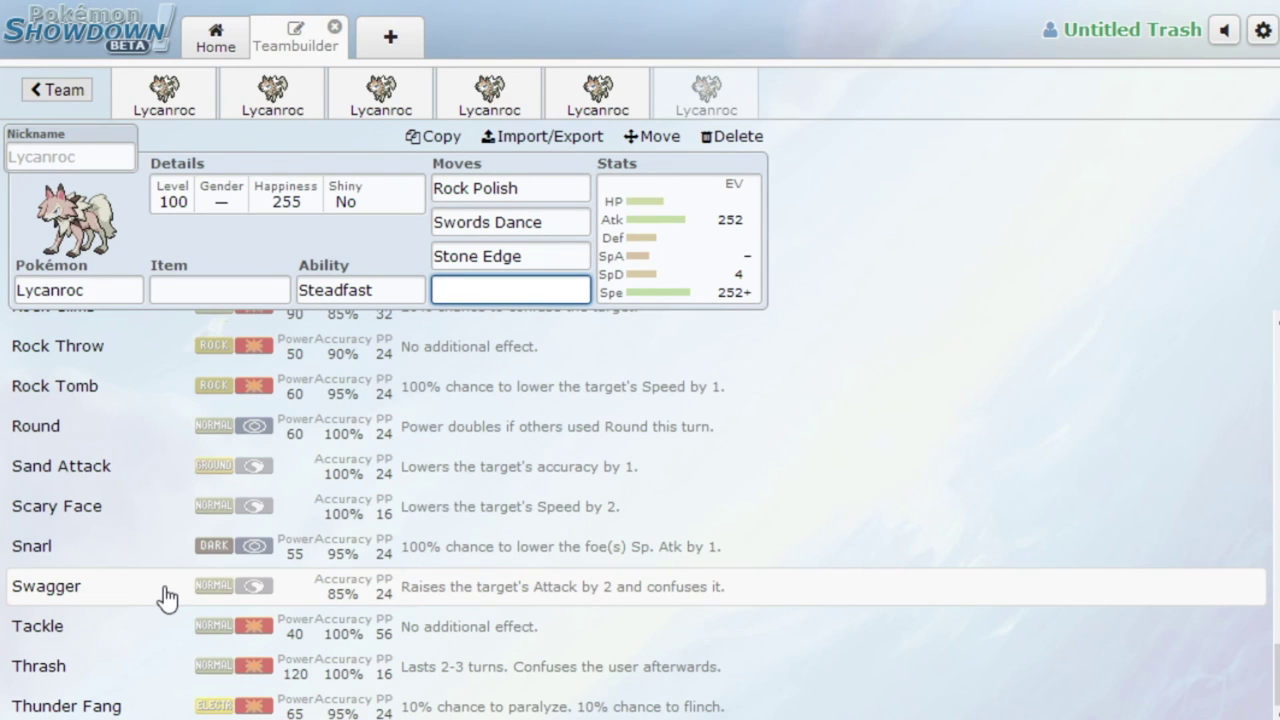
pyautogui.scroll(15, 166, 597)
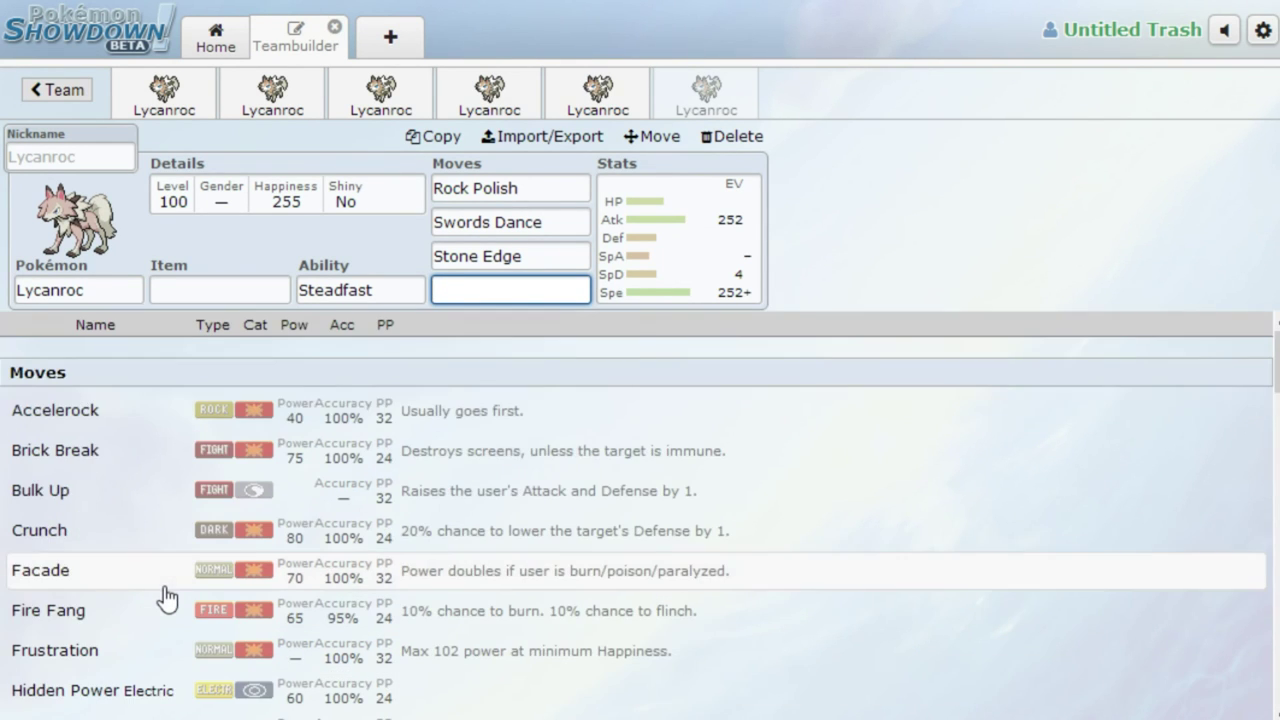
# Examine the sixth Lycanroc's item options, ability and EV spread.
pyautogui.click(274, 298)
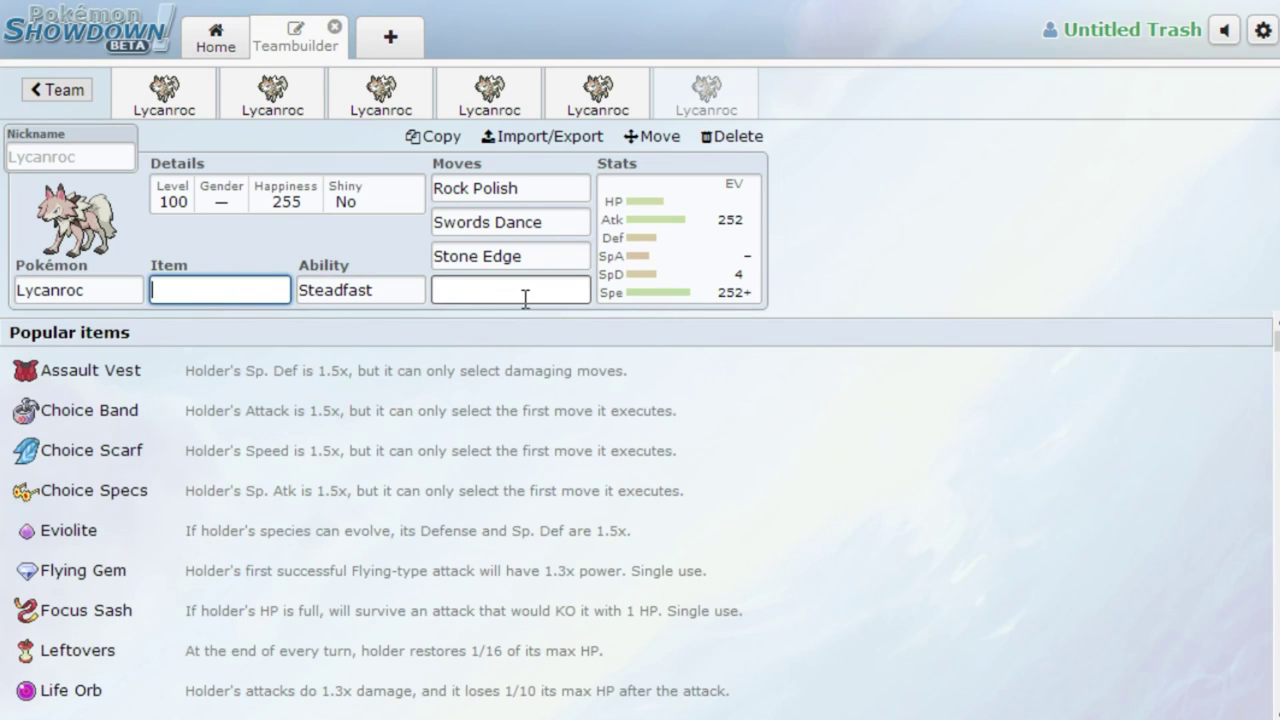
pyautogui.click(350, 287)
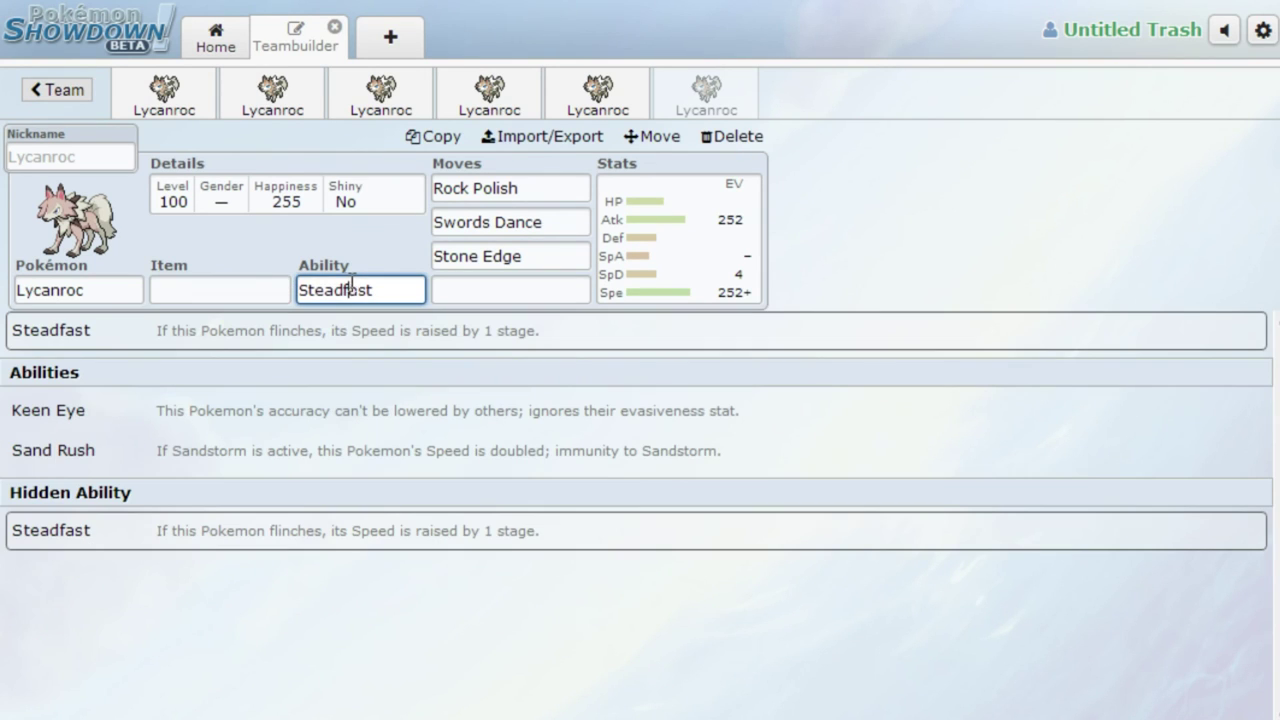
pyautogui.click(690, 222)
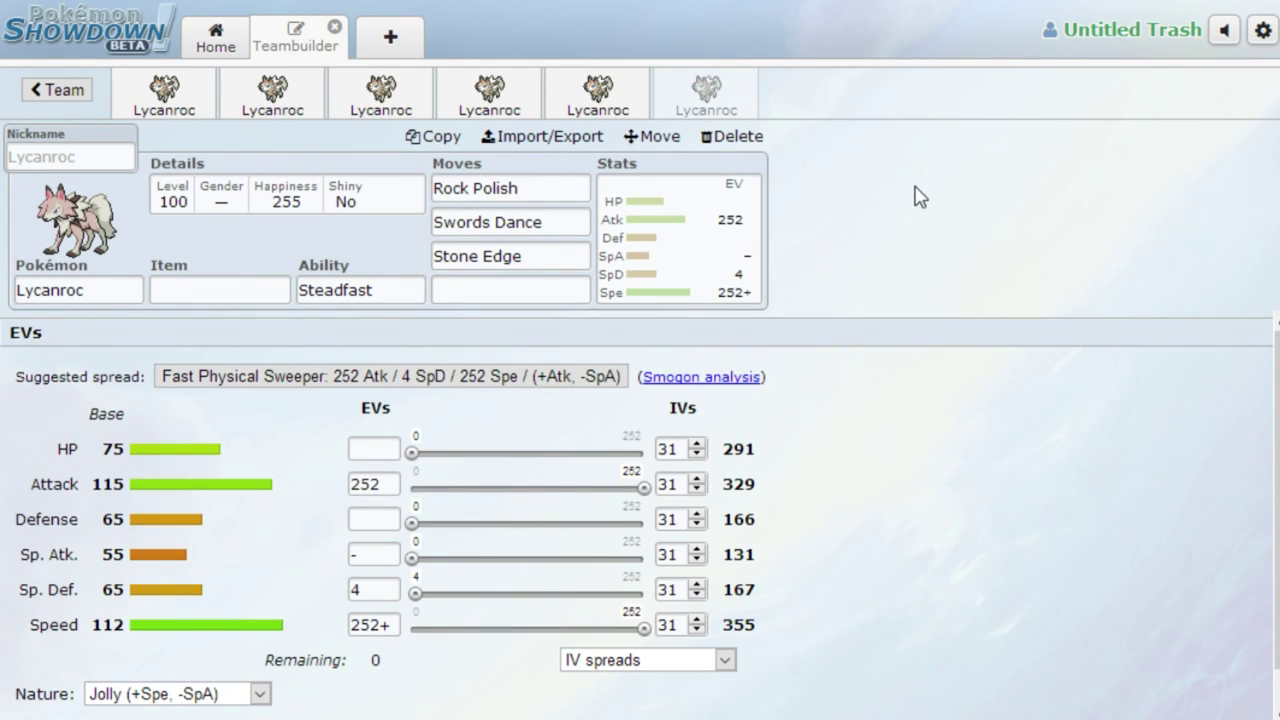